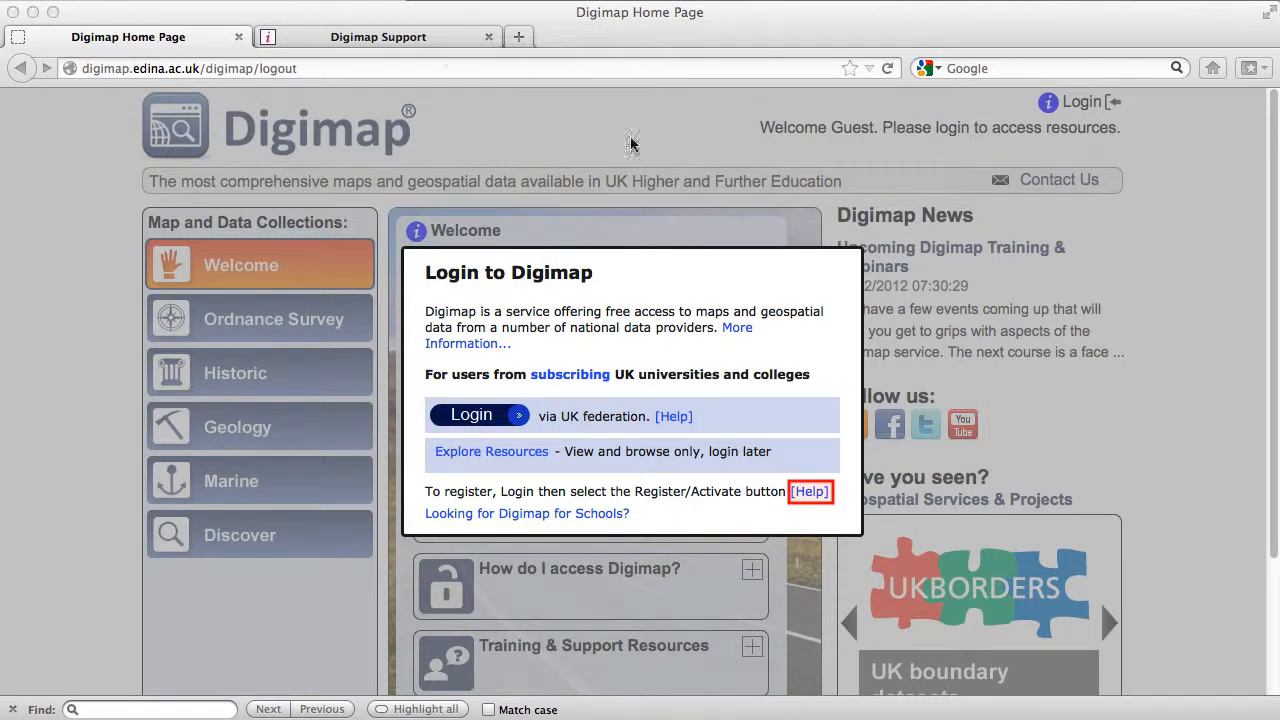
Check the help page on registering for Digimap and return to the Digimap home page.
{"action": "left_click", "coordinate": [810, 491]}
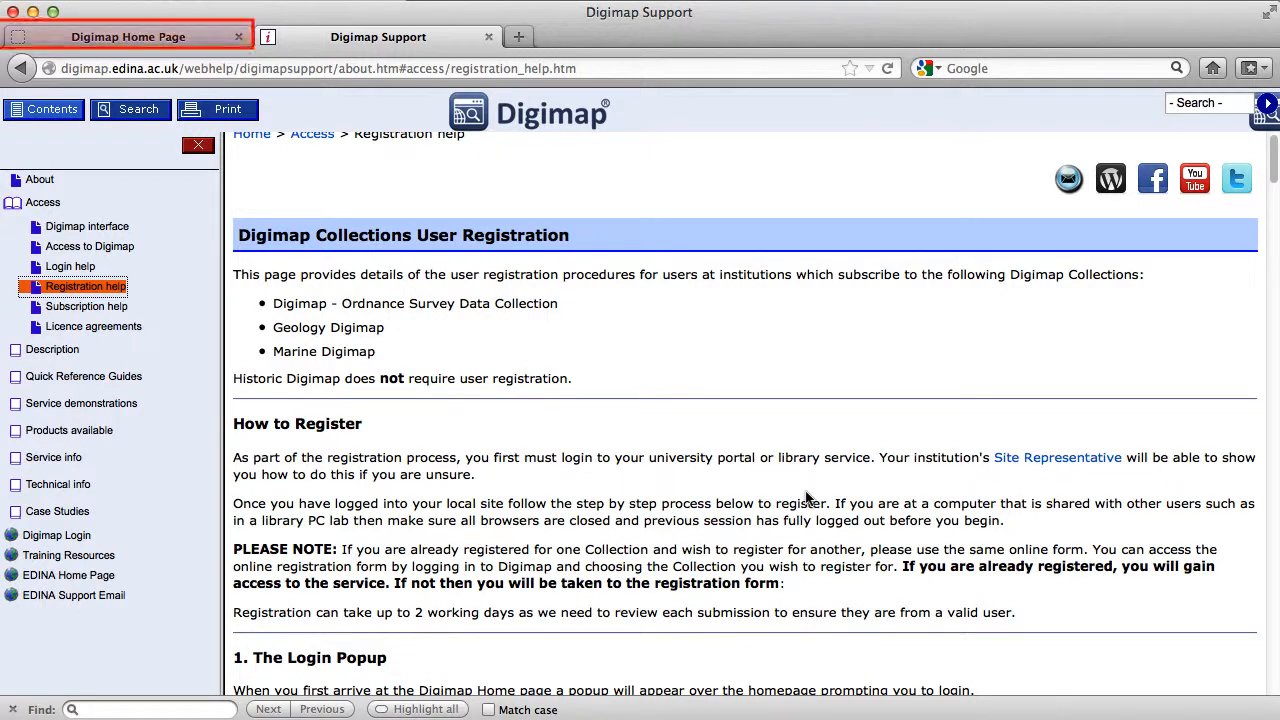
{"action": "left_click", "coordinate": [158, 37]}
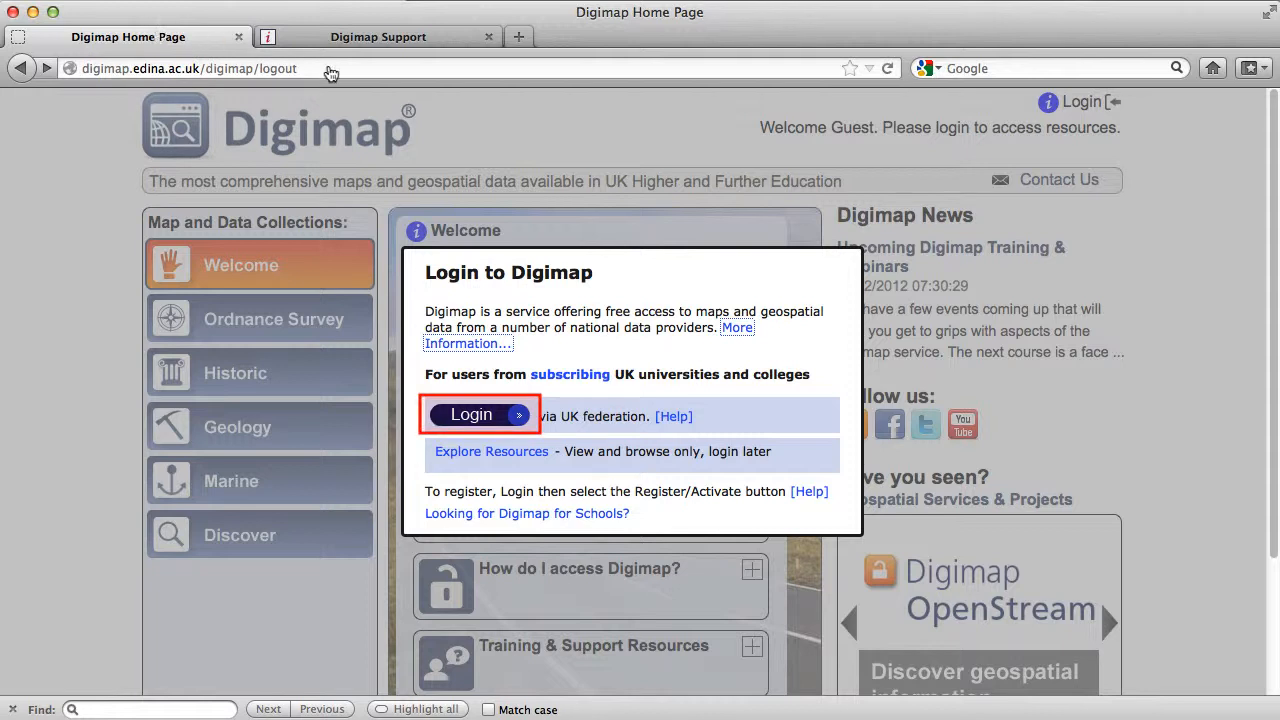
Start the UK federation login, search for the organisation "Southampton university" and choose University of Southampton.
{"action": "left_click", "coordinate": [484, 417]}
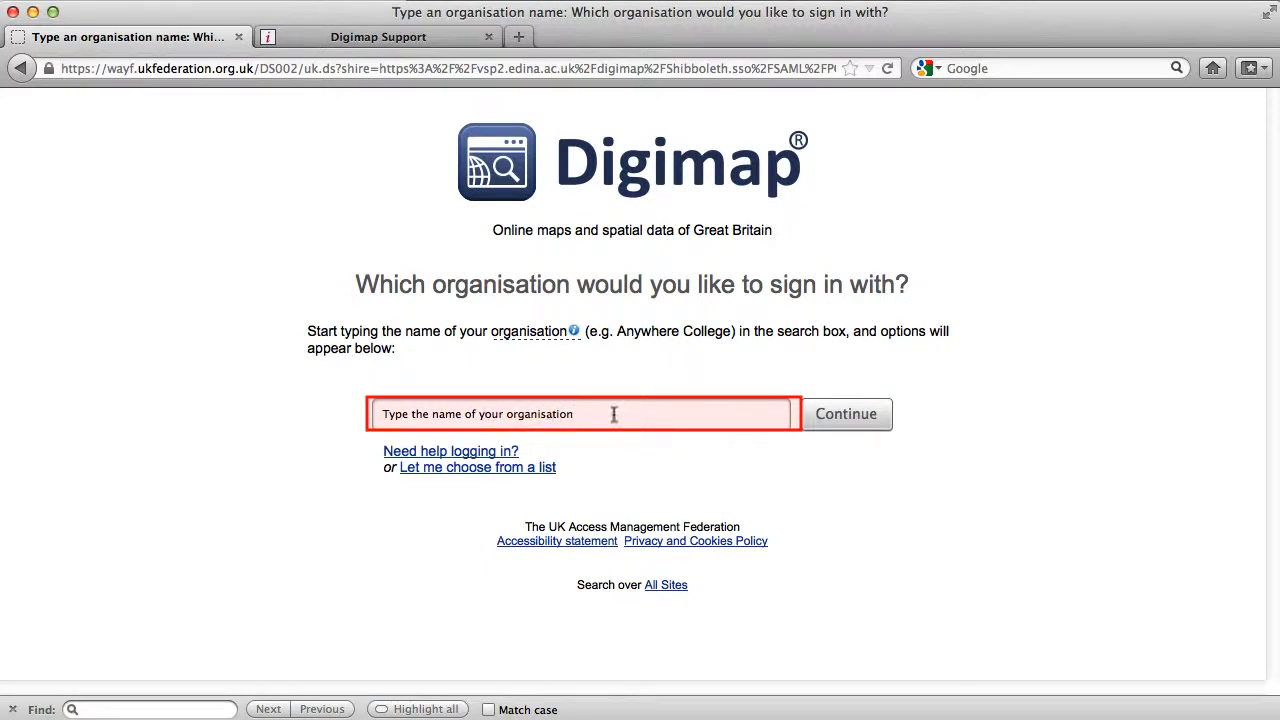
{"action": "left_click", "coordinate": [538, 404]}
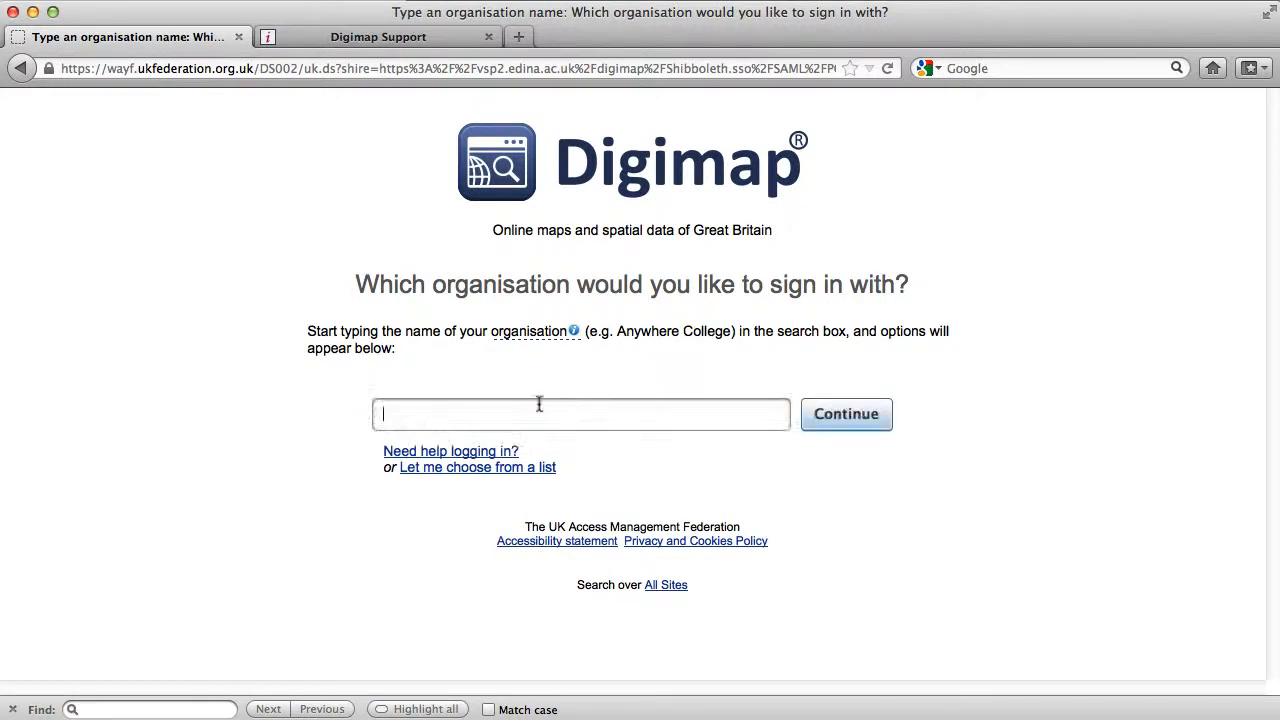
{"action": "type", "text": "South"}
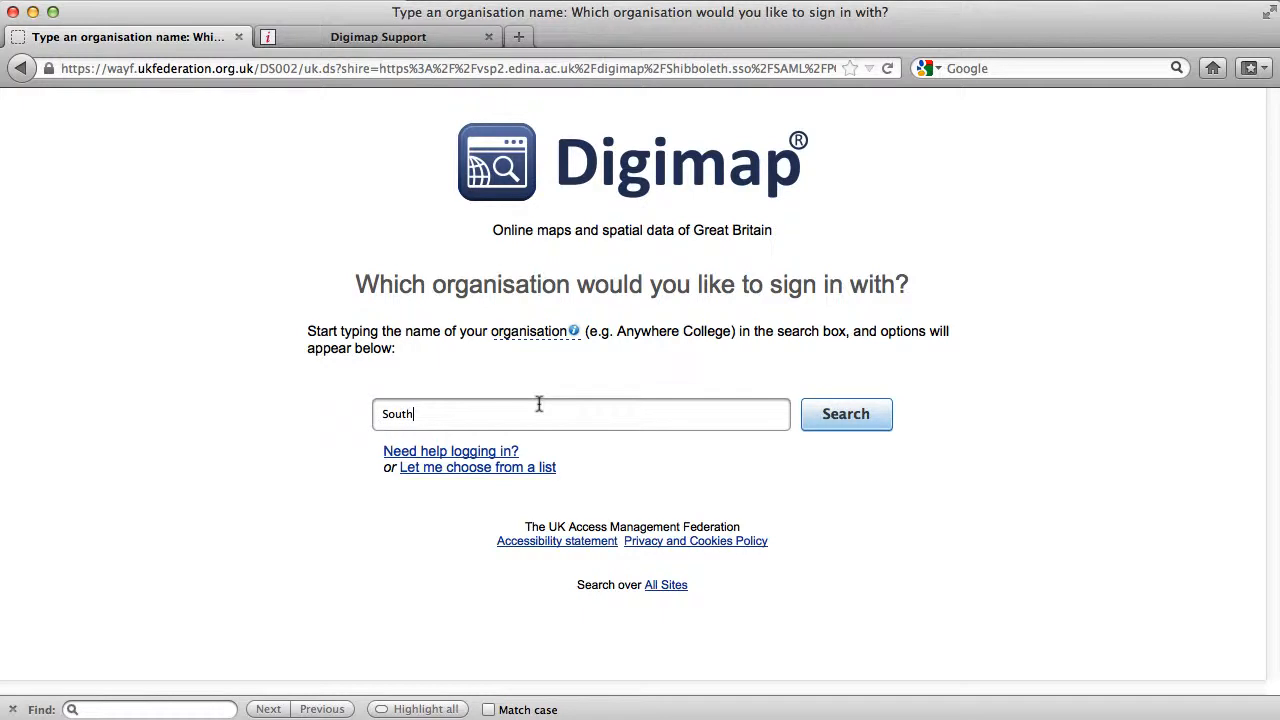
{"action": "type", "text": "ampton "}
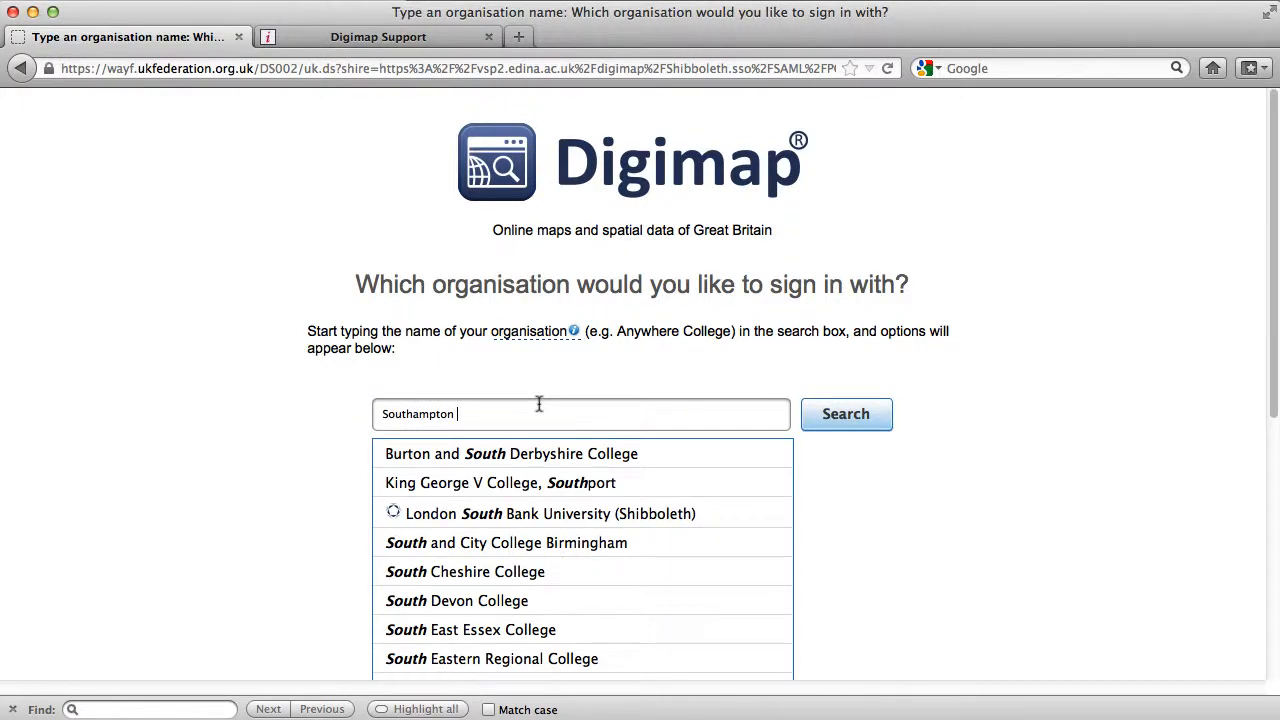
{"action": "type", "text": "u"}
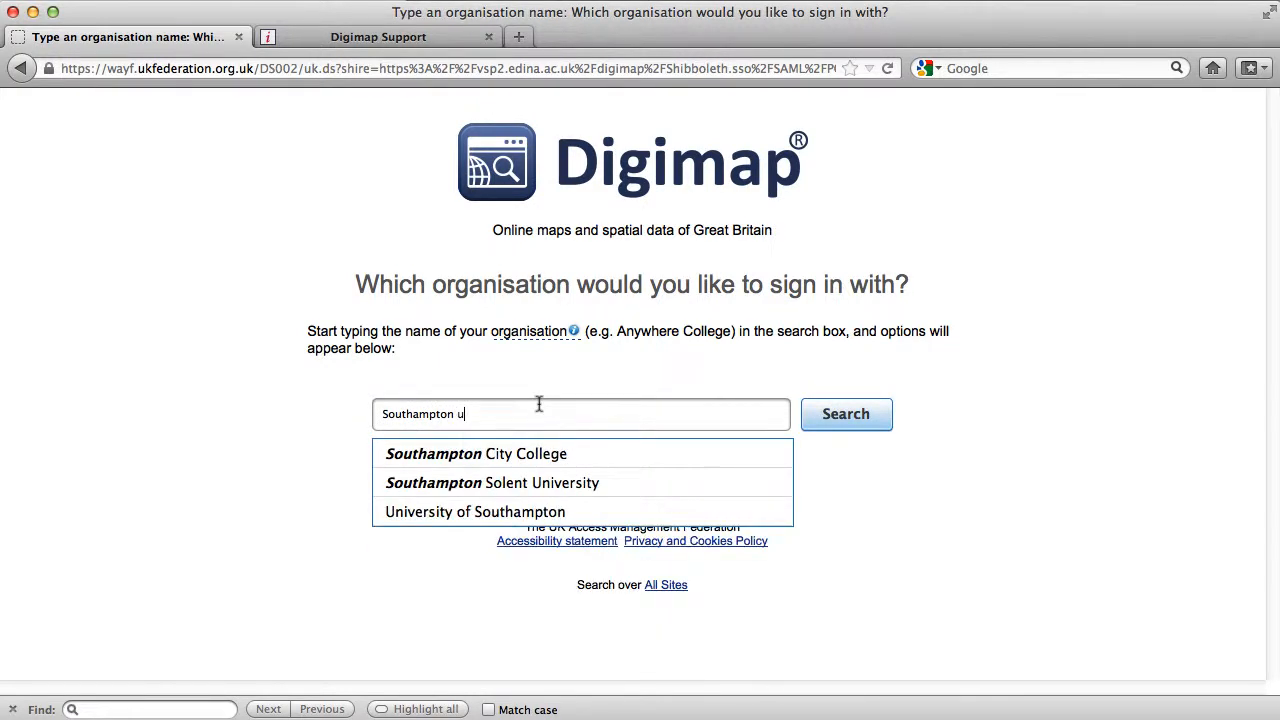
{"action": "type", "text": "ni"}
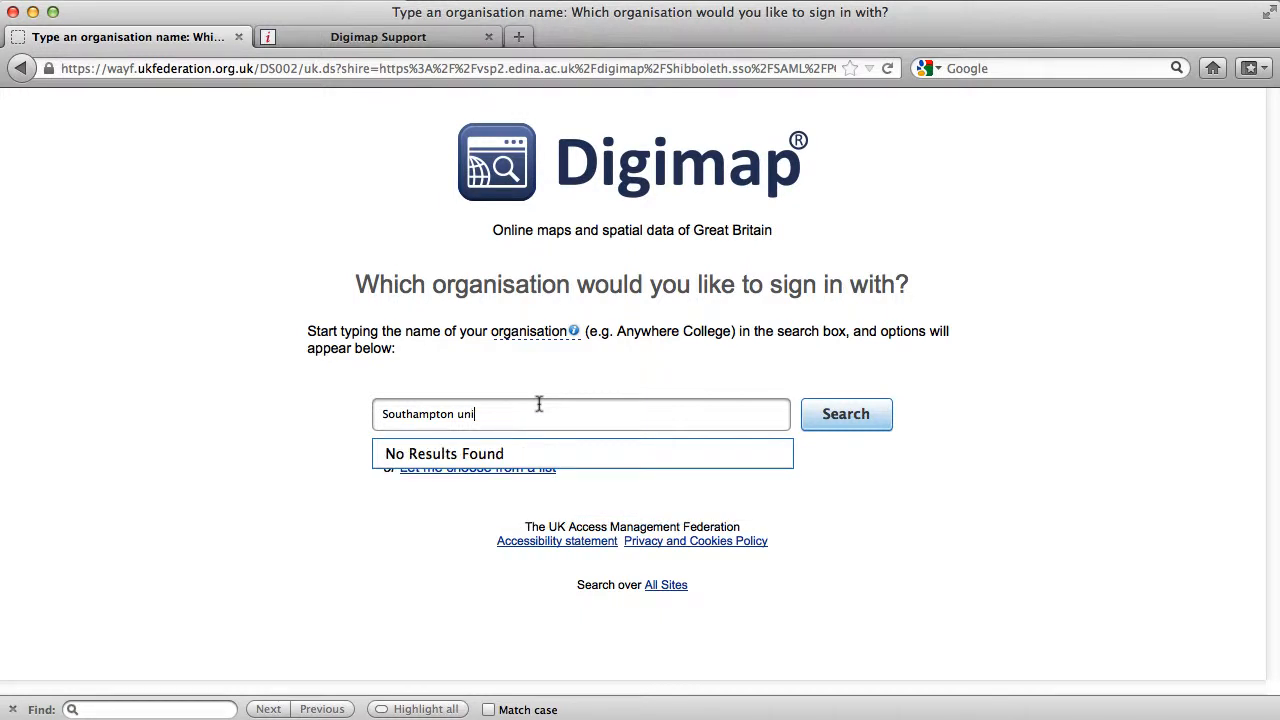
{"action": "type", "text": "versity"}
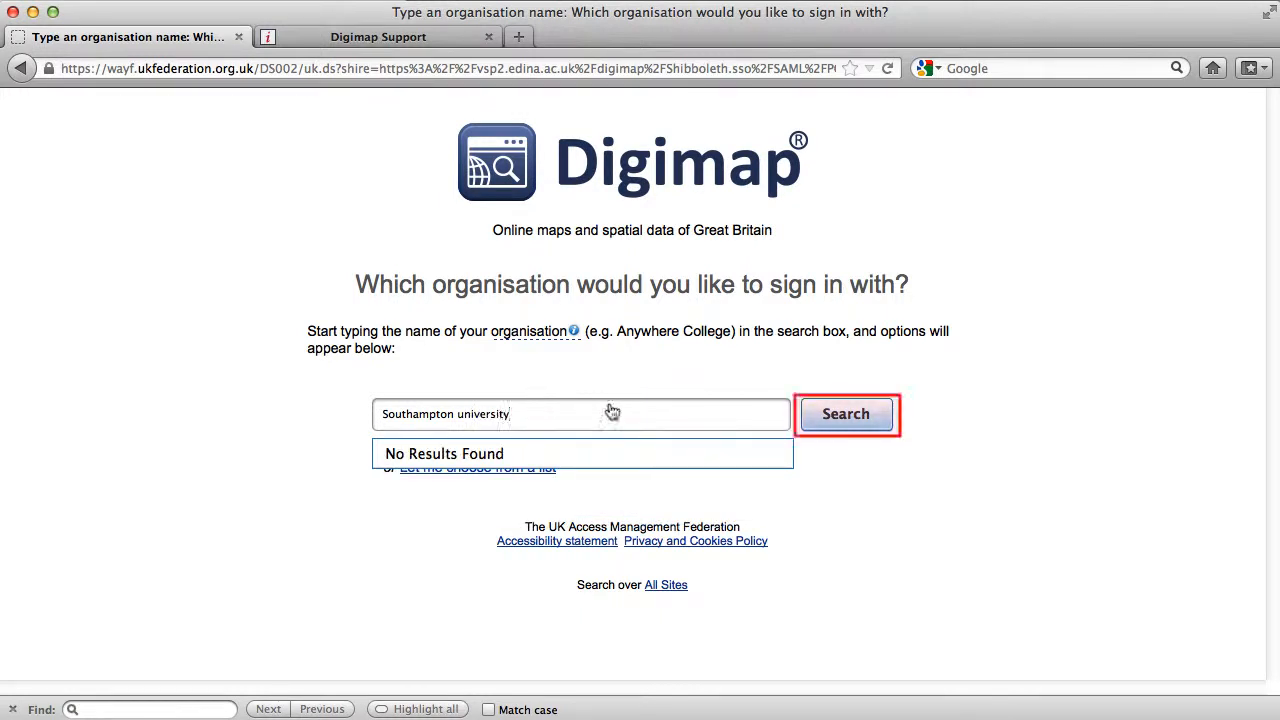
{"action": "left_click", "coordinate": [816, 415]}
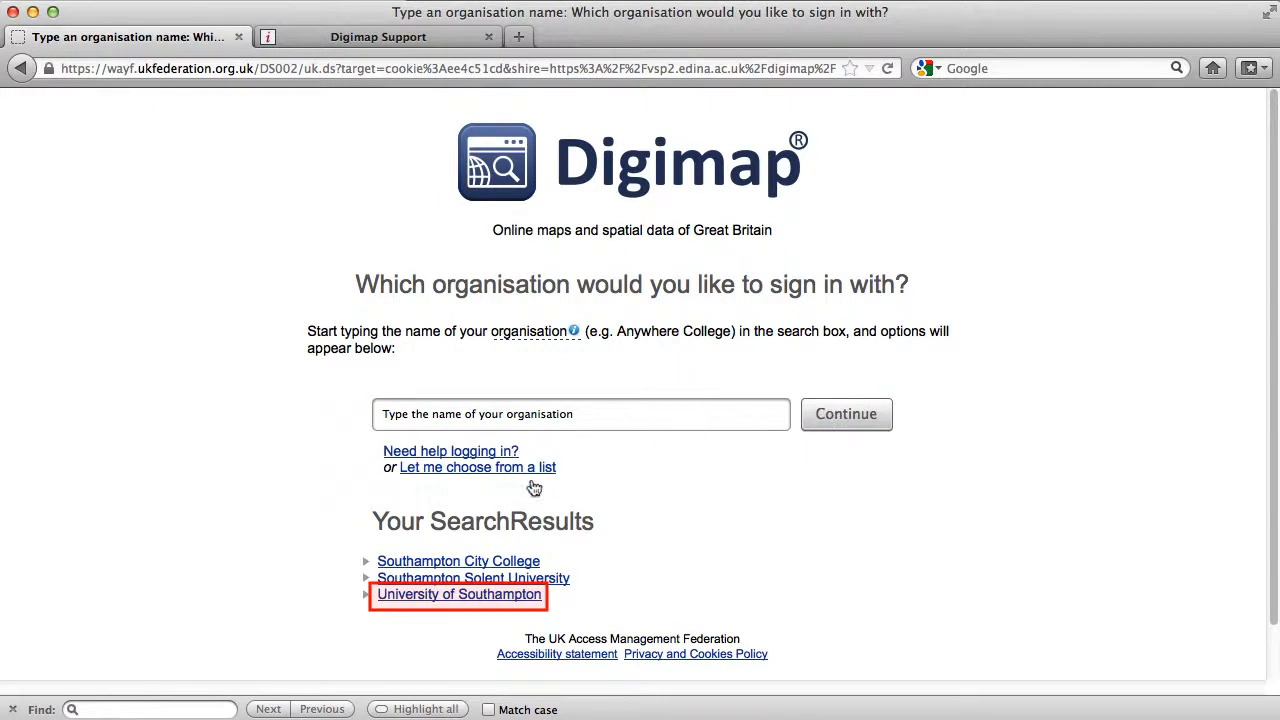
{"action": "left_click", "coordinate": [485, 596]}
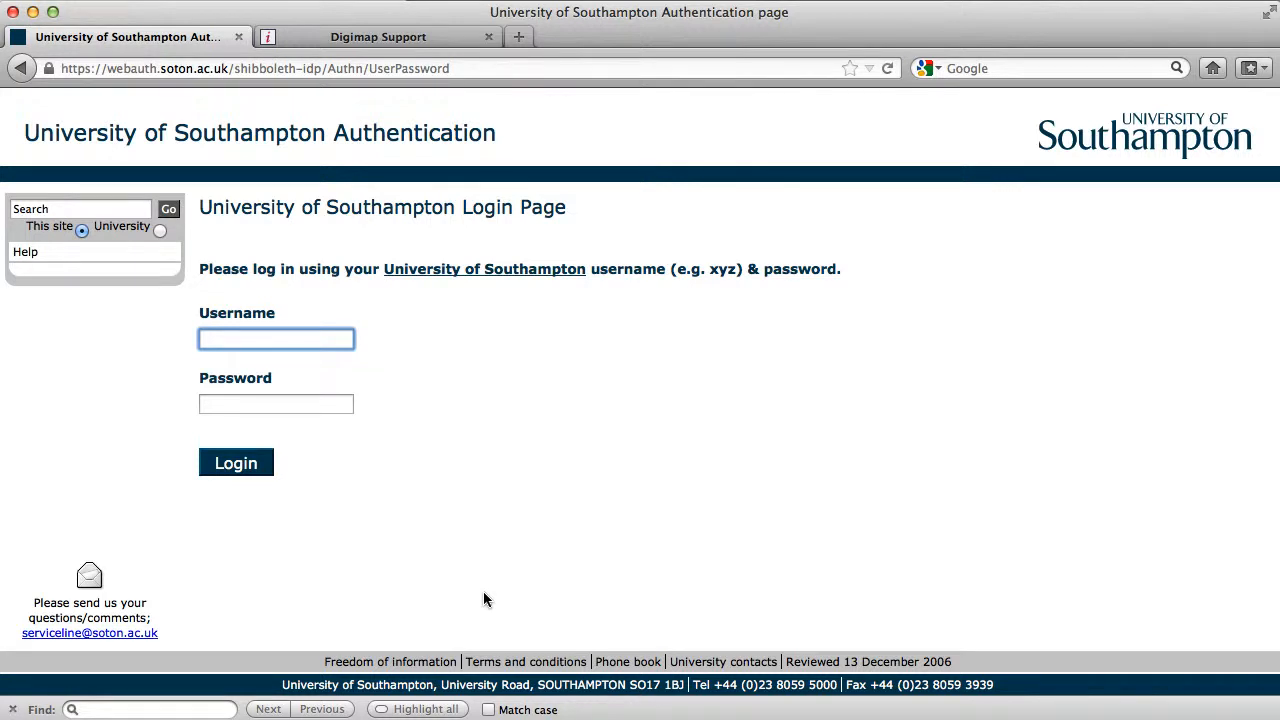
Log in with the university username and account password, and dismiss the browser's offer to remember the password.
{"action": "type", "text": "rwt"}
{"action": "key", "text": "Tab"}
{"action": "type", "text": "********"}
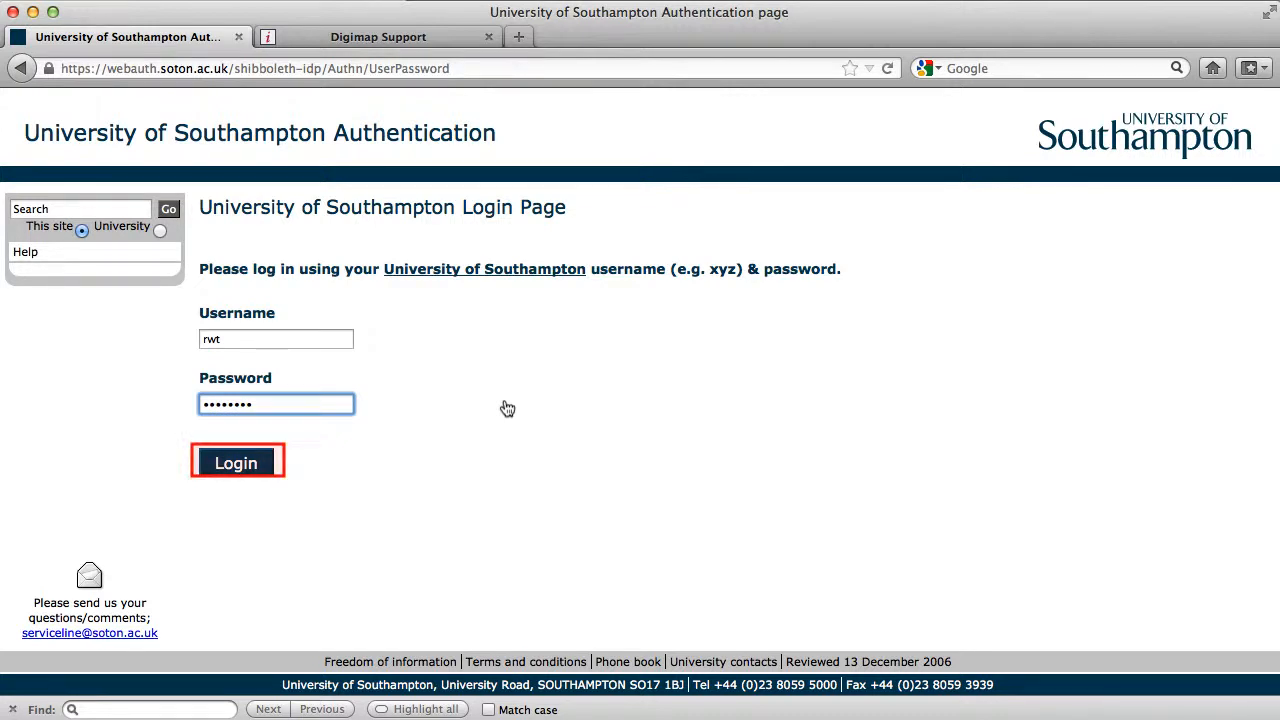
{"action": "left_click", "coordinate": [236, 463]}
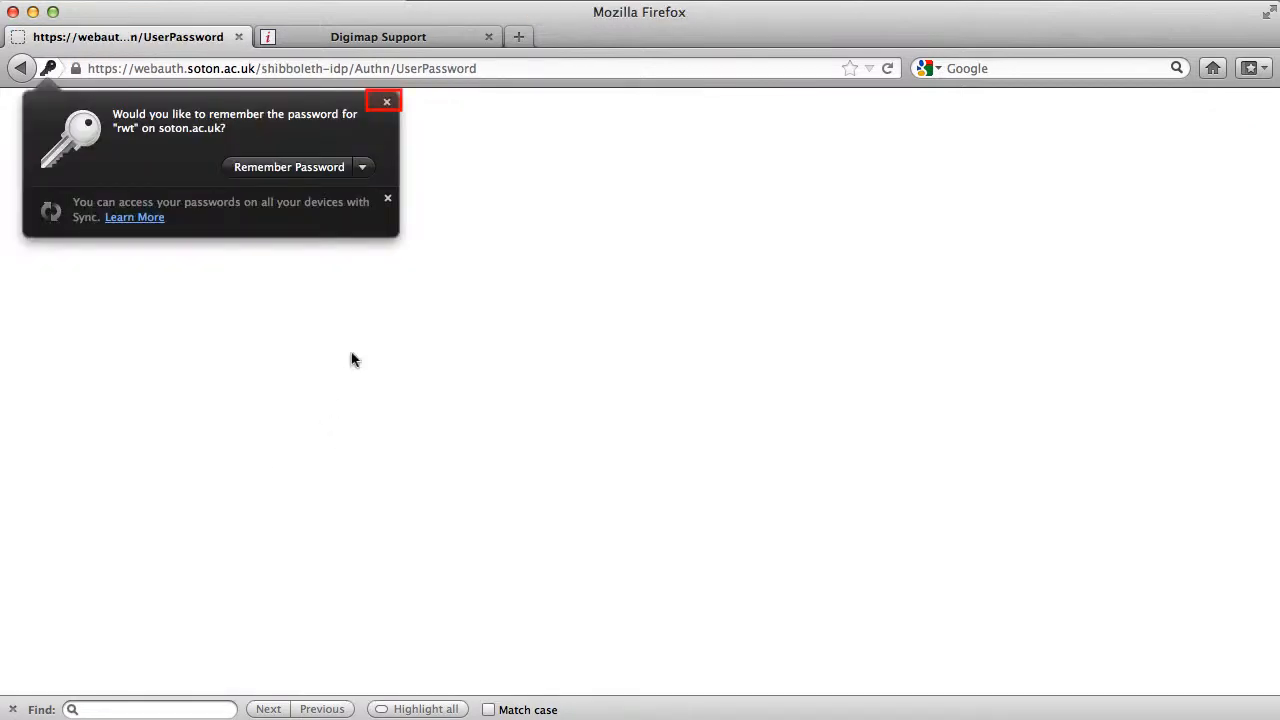
{"action": "left_click", "coordinate": [386, 101]}
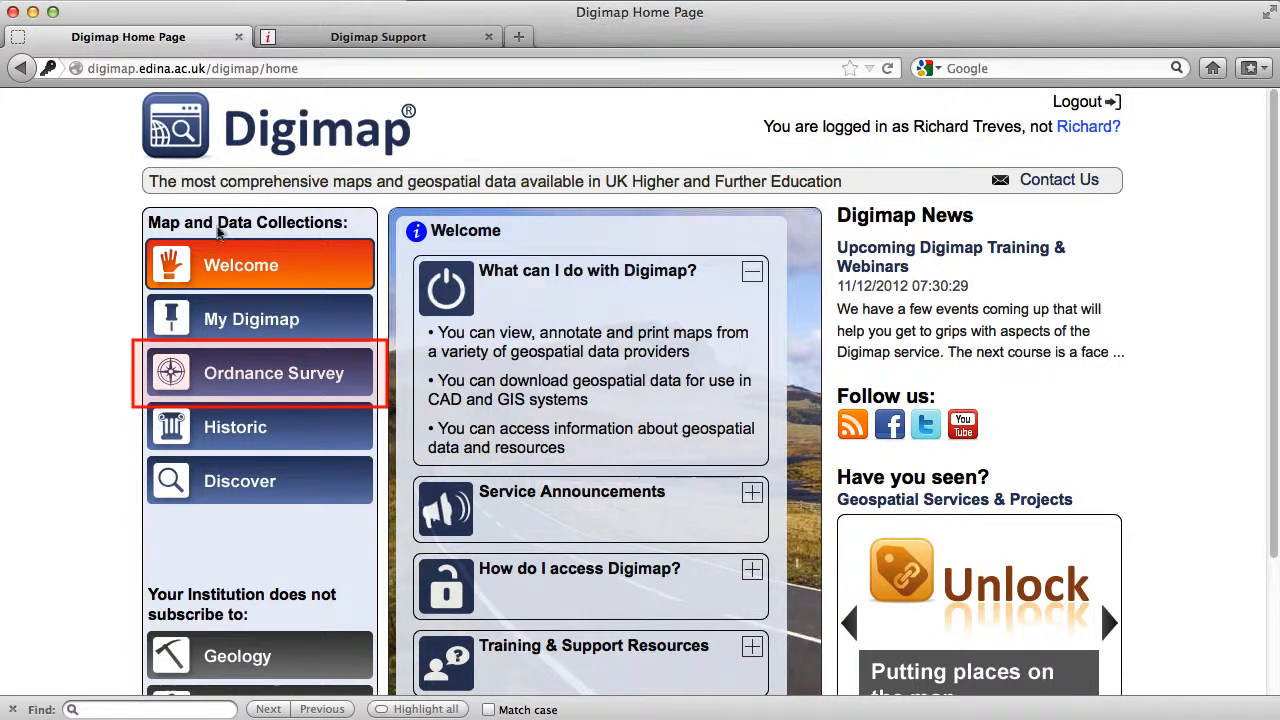
Open Roam from the Ordnance Survey collection and agree to the copyright terms.
{"action": "left_click", "coordinate": [202, 375]}
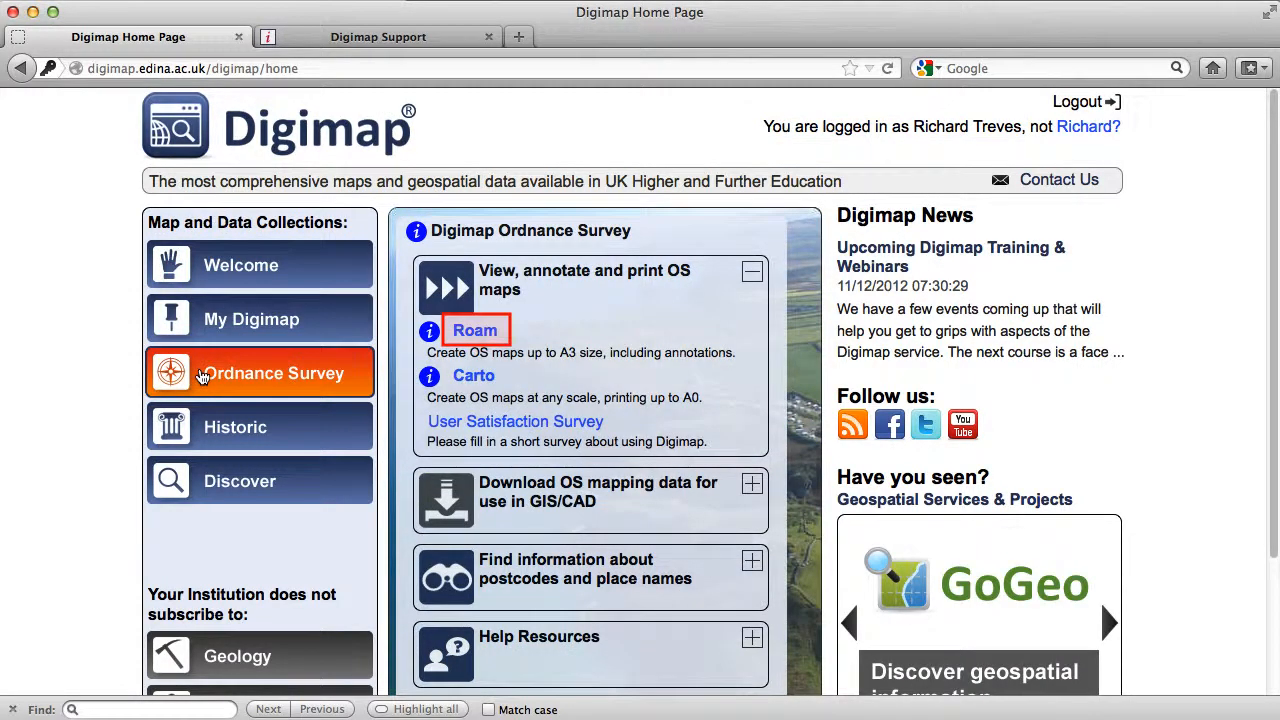
{"action": "left_click", "coordinate": [462, 332]}
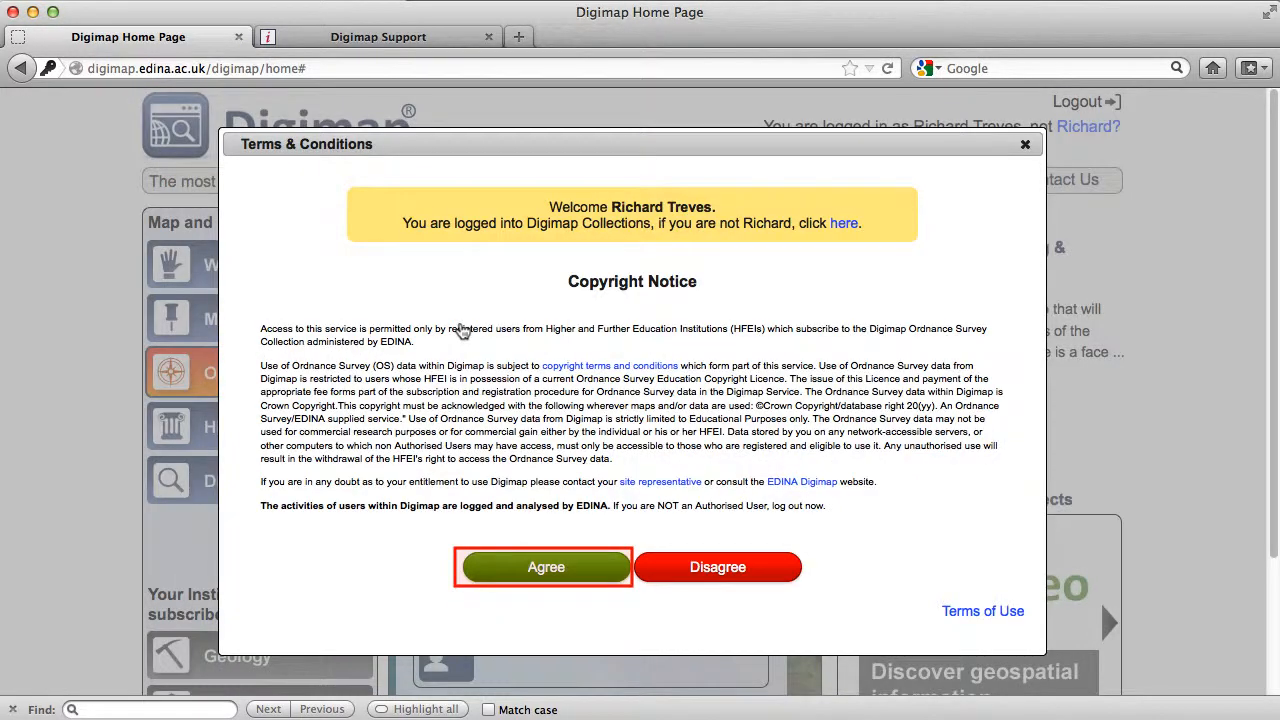
{"action": "left_click", "coordinate": [512, 566]}
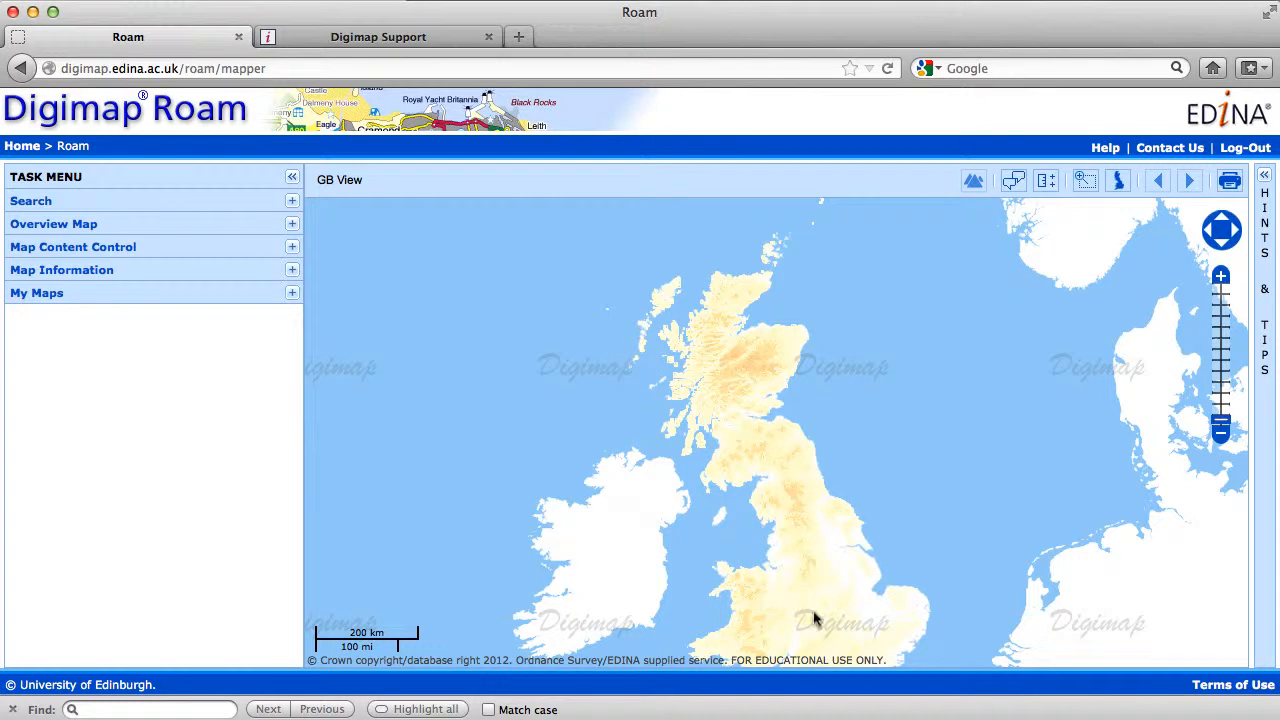
Bring the map from the whole of Great Britain to England's south coast at National View.
{"action": "left_click_drag", "start_coordinate": [815, 620], "coordinate": [806, 408]}
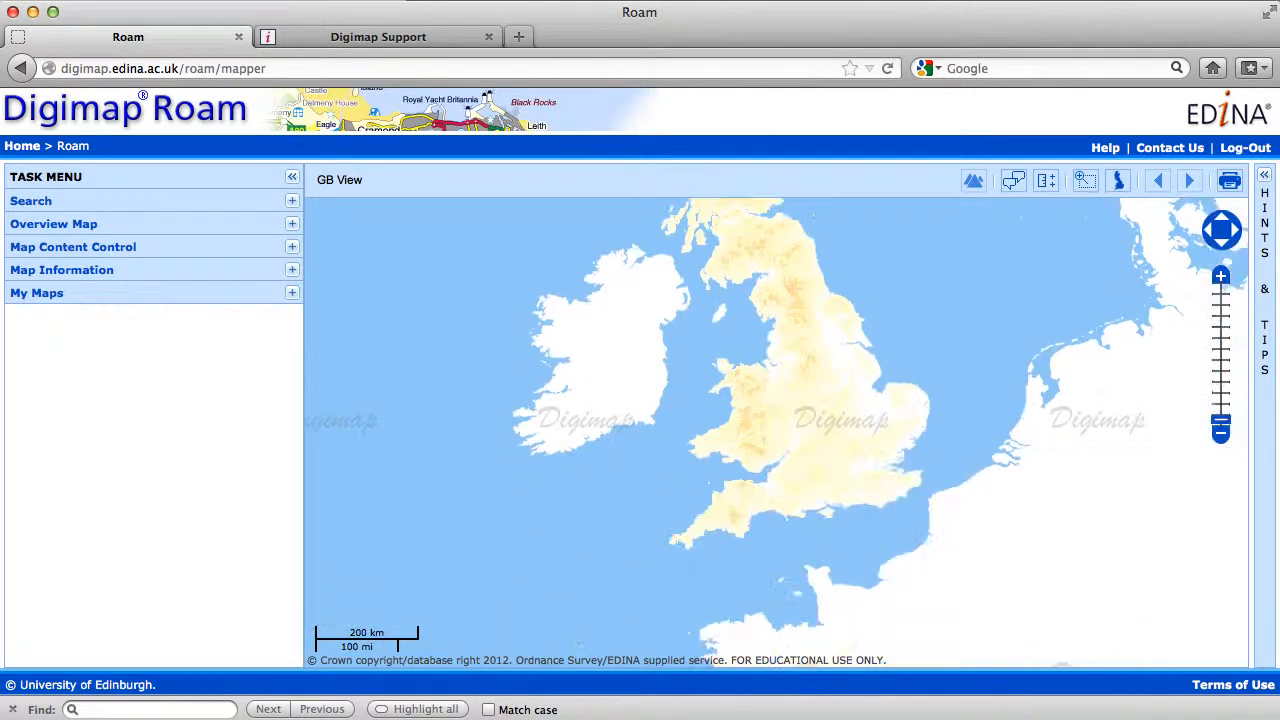
{"action": "left_click", "coordinate": [1219, 274]}
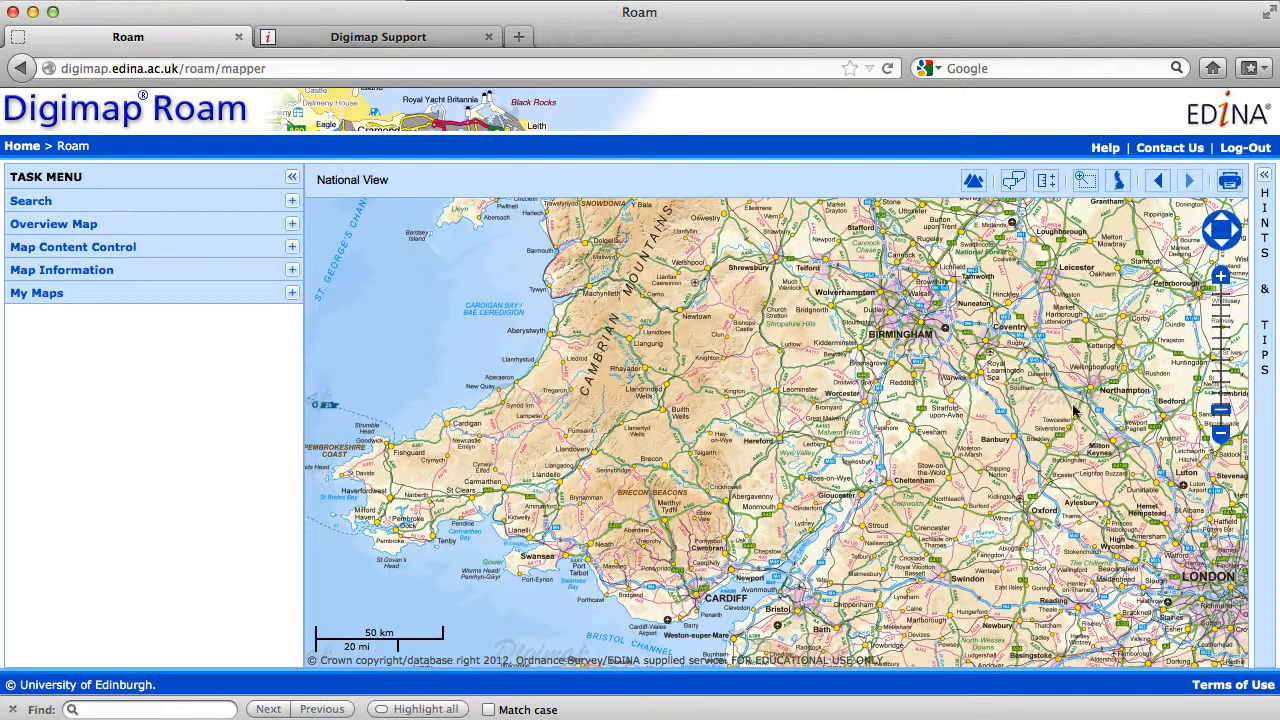
{"action": "left_click_drag", "start_coordinate": [1071, 434], "coordinate": [786, 262]}
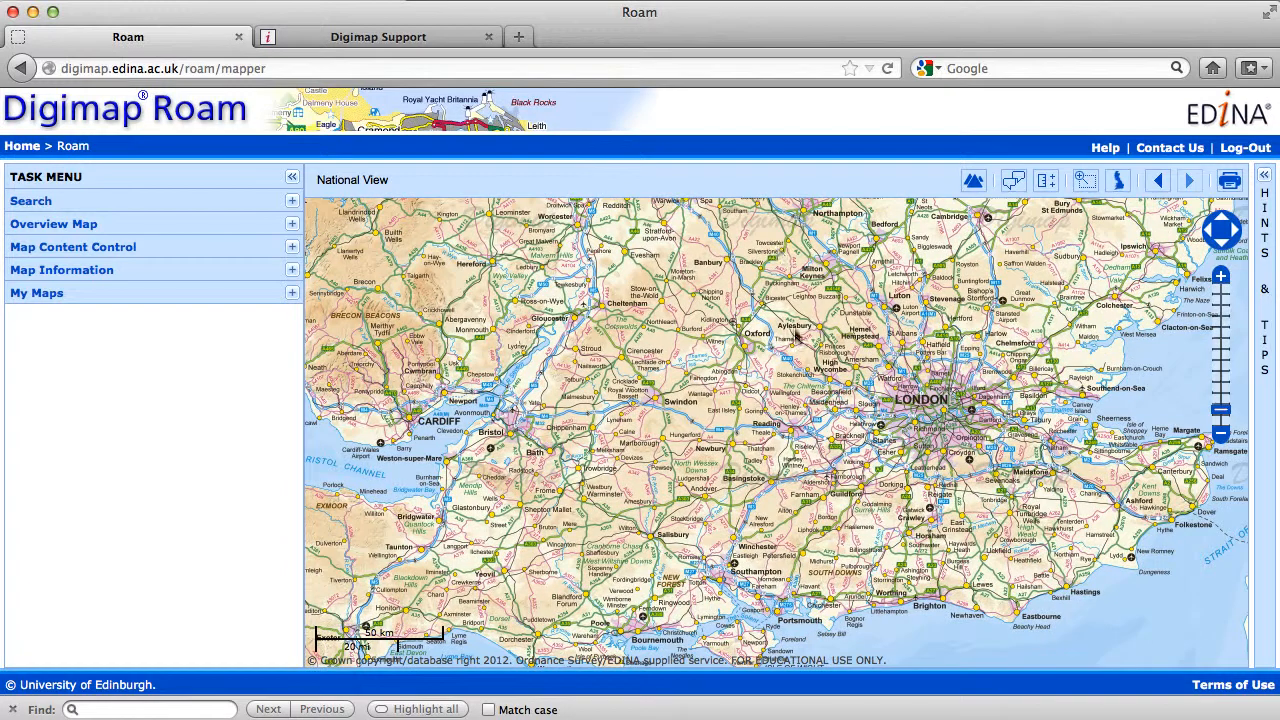
{"action": "left_click_drag", "start_coordinate": [800, 513], "coordinate": [875, 377]}
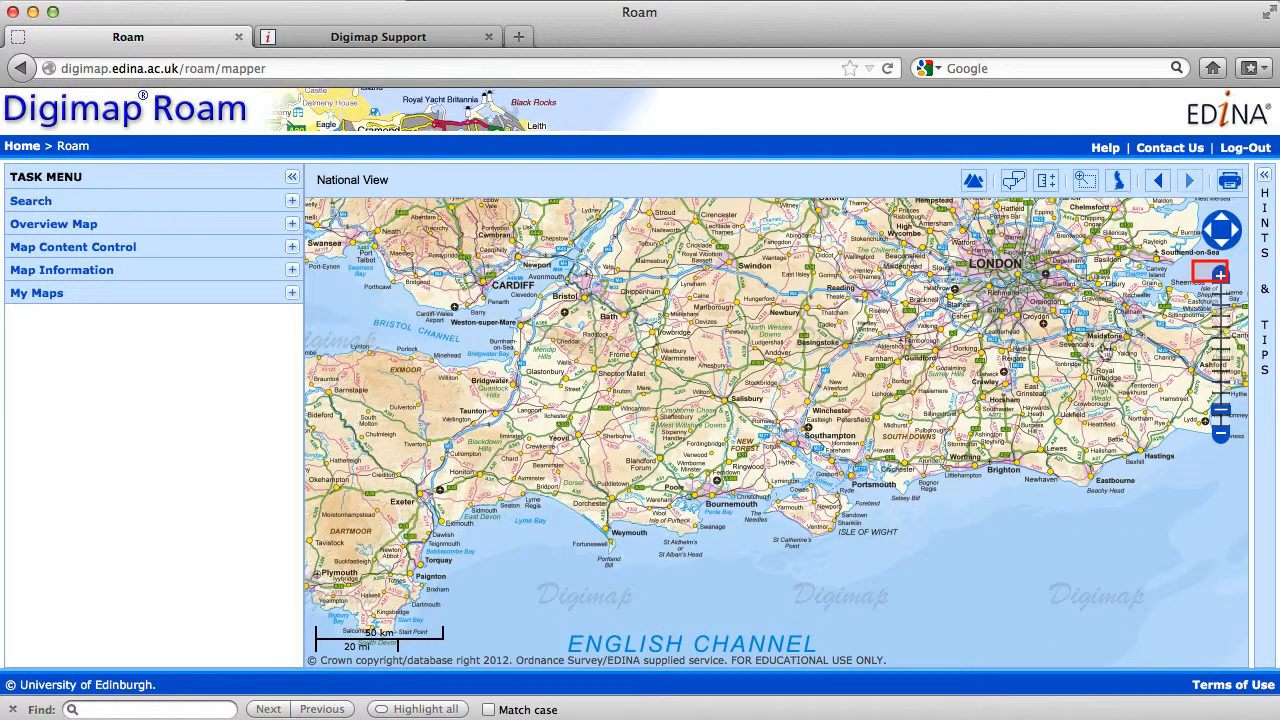
Zoom in on Southampton to Metropolitan View and centre the city on the map.
{"action": "left_click", "coordinate": [1216, 274]}
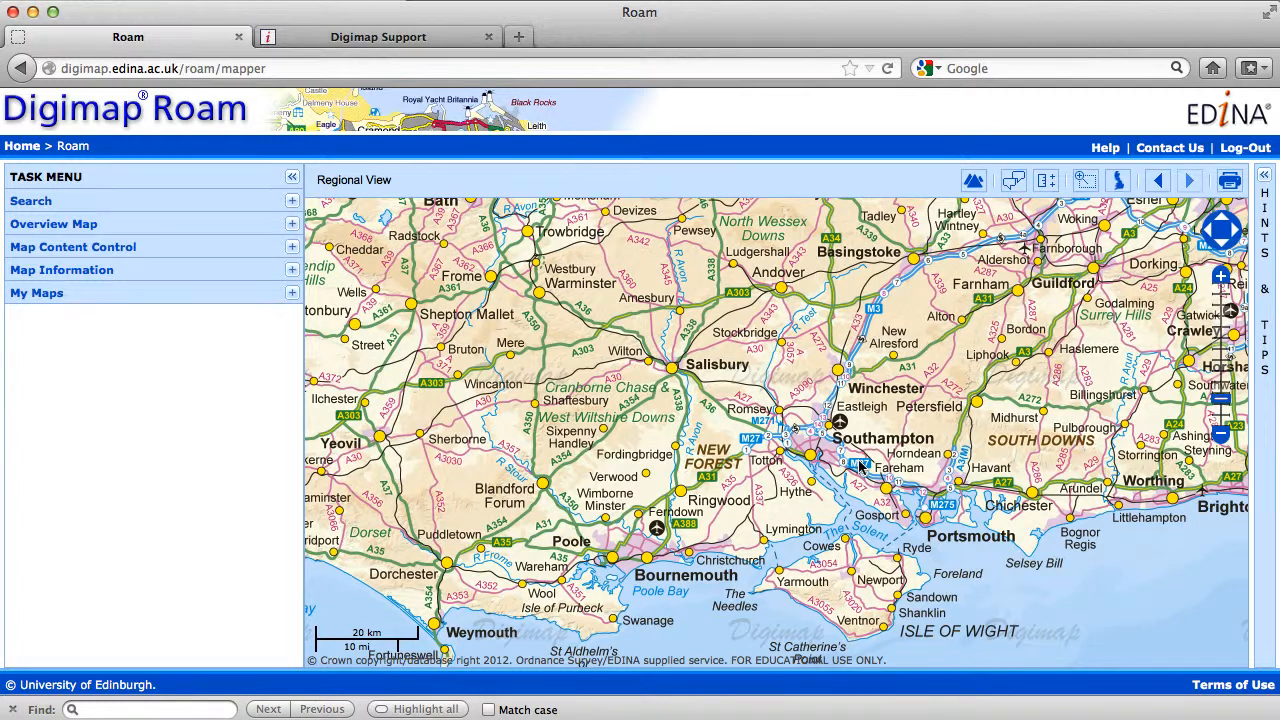
{"action": "left_click_drag", "start_coordinate": [860, 467], "coordinate": [782, 462]}
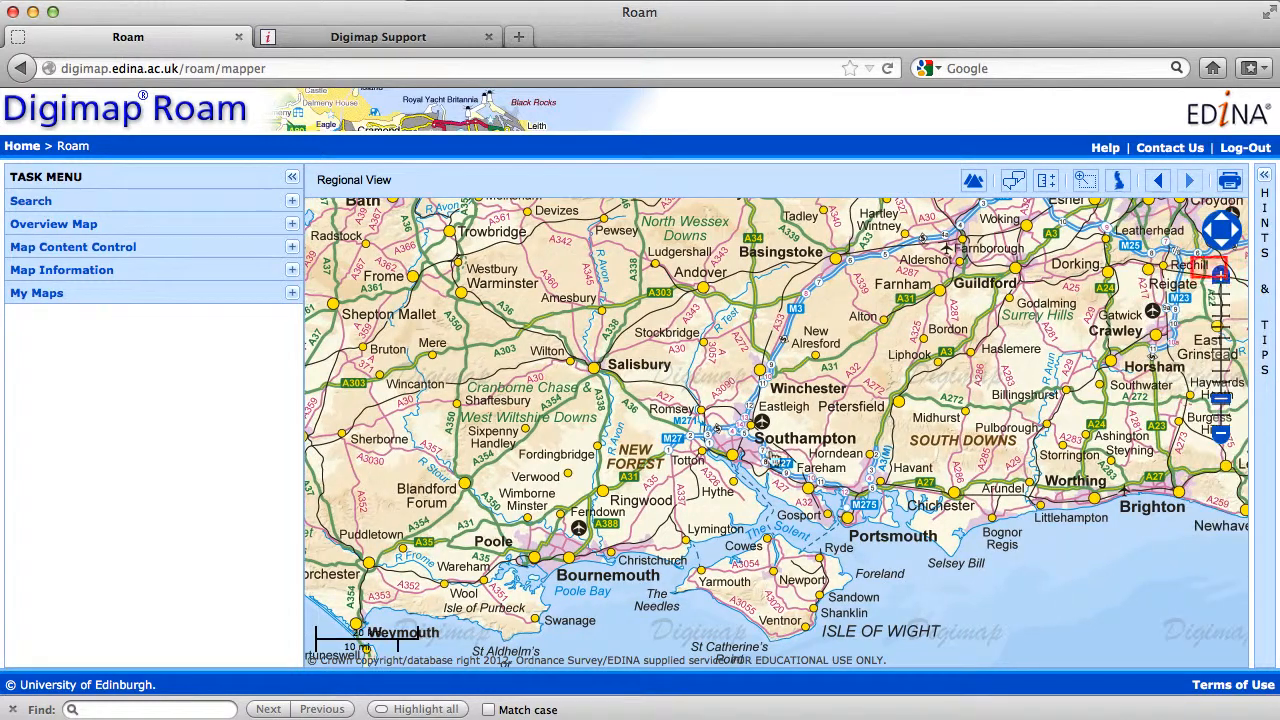
{"action": "left_click", "coordinate": [1214, 272]}
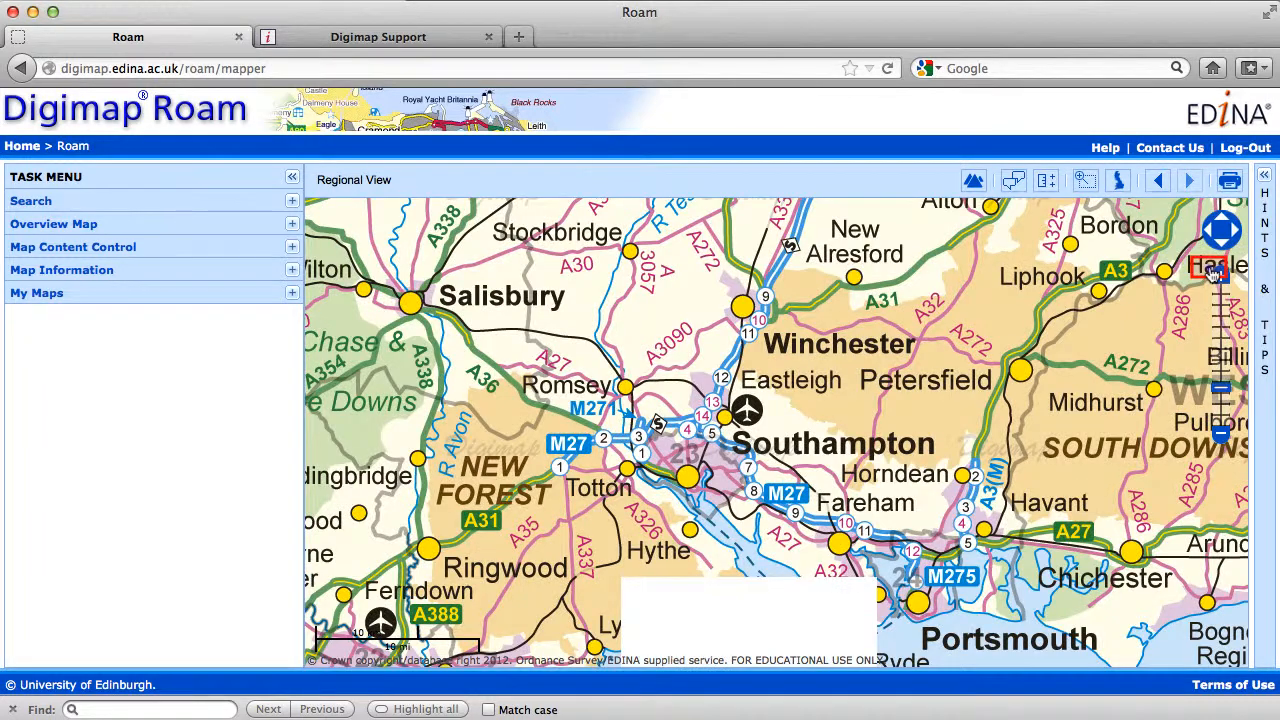
{"action": "left_click", "coordinate": [1214, 272]}
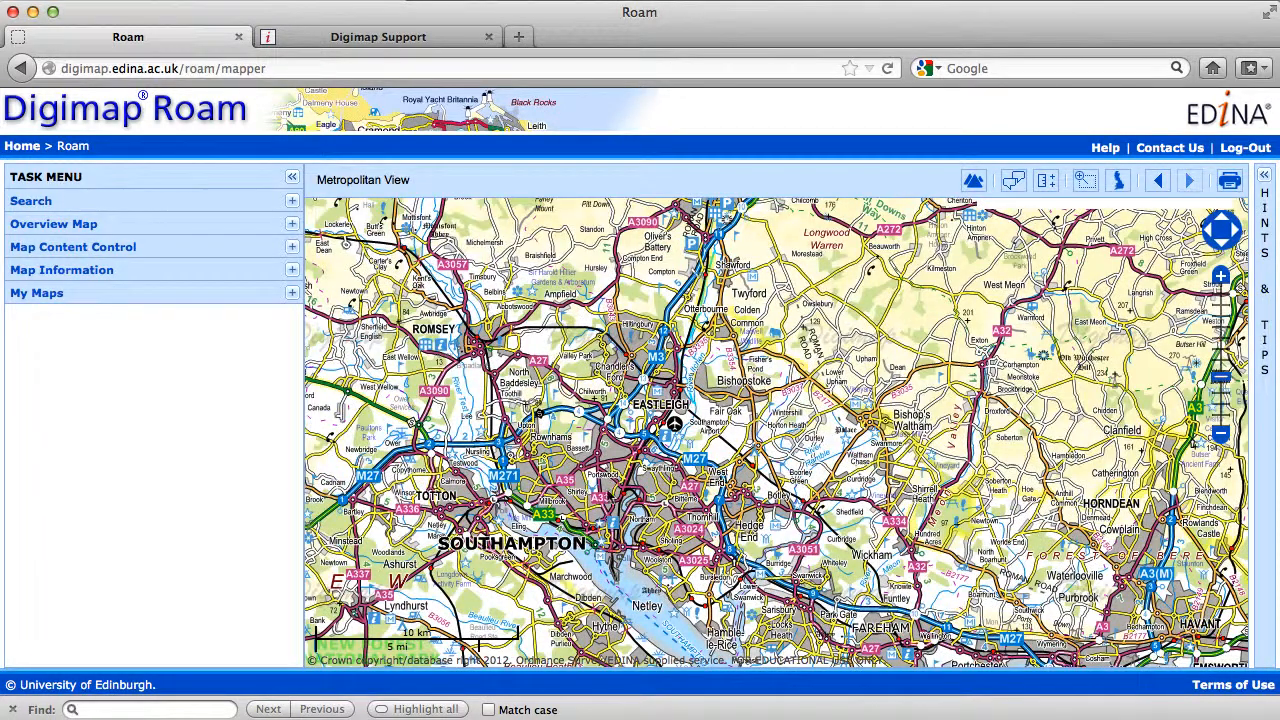
{"action": "left_click_drag", "start_coordinate": [609, 493], "coordinate": [781, 489]}
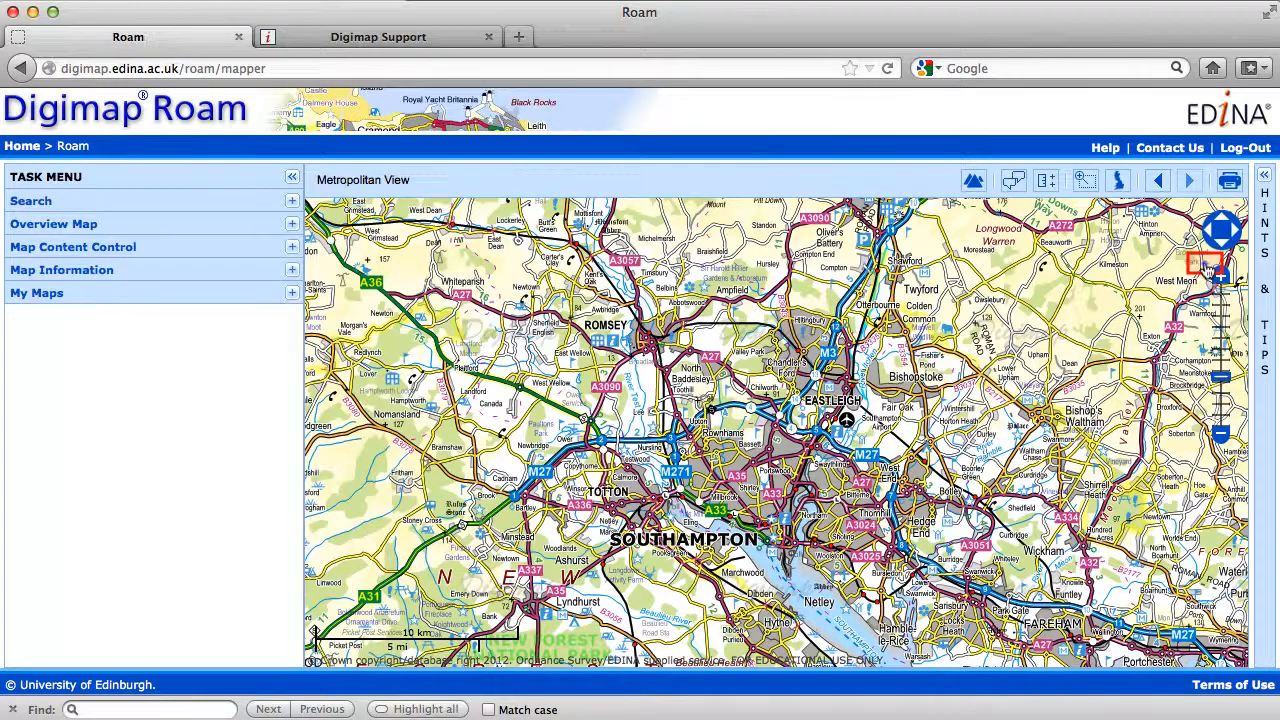
Zoom in to Street View on the University of Southampton campus at Highfield and centre it on the map.
{"action": "left_click", "coordinate": [1207, 267]}
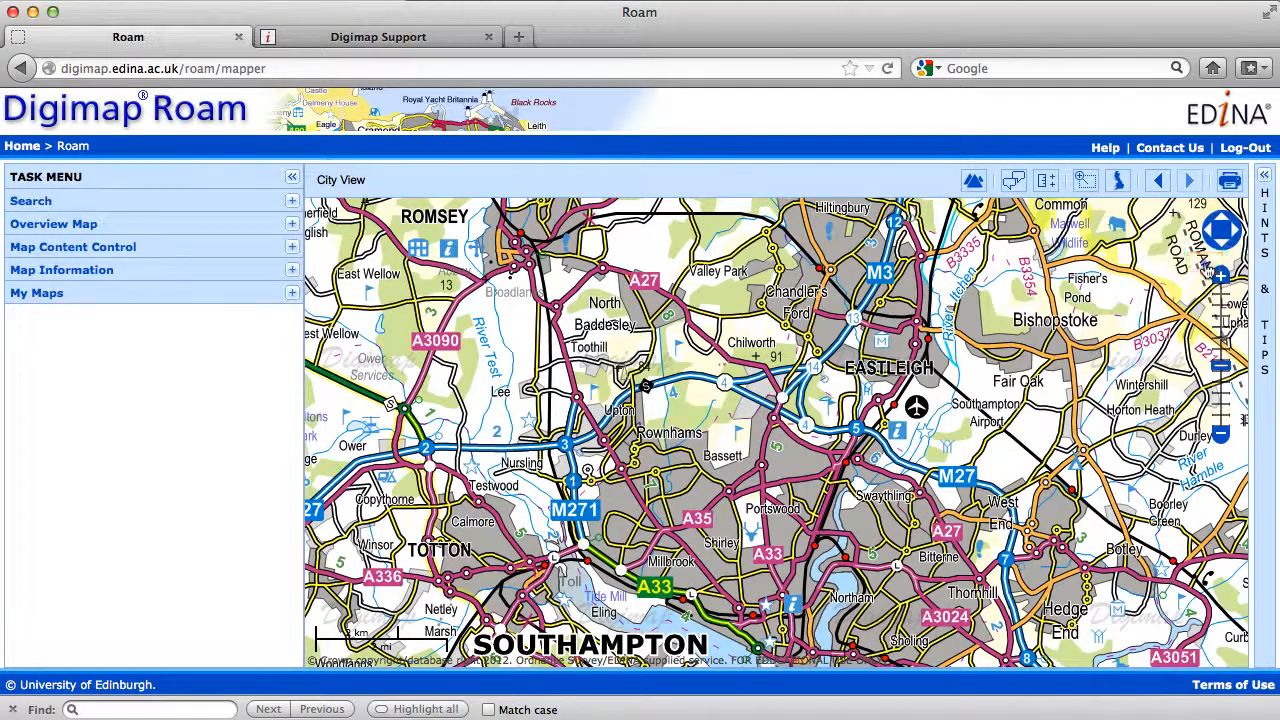
{"action": "left_click", "coordinate": [1207, 267]}
{"action": "left_click_drag", "start_coordinate": [850, 589], "coordinate": [873, 411]}
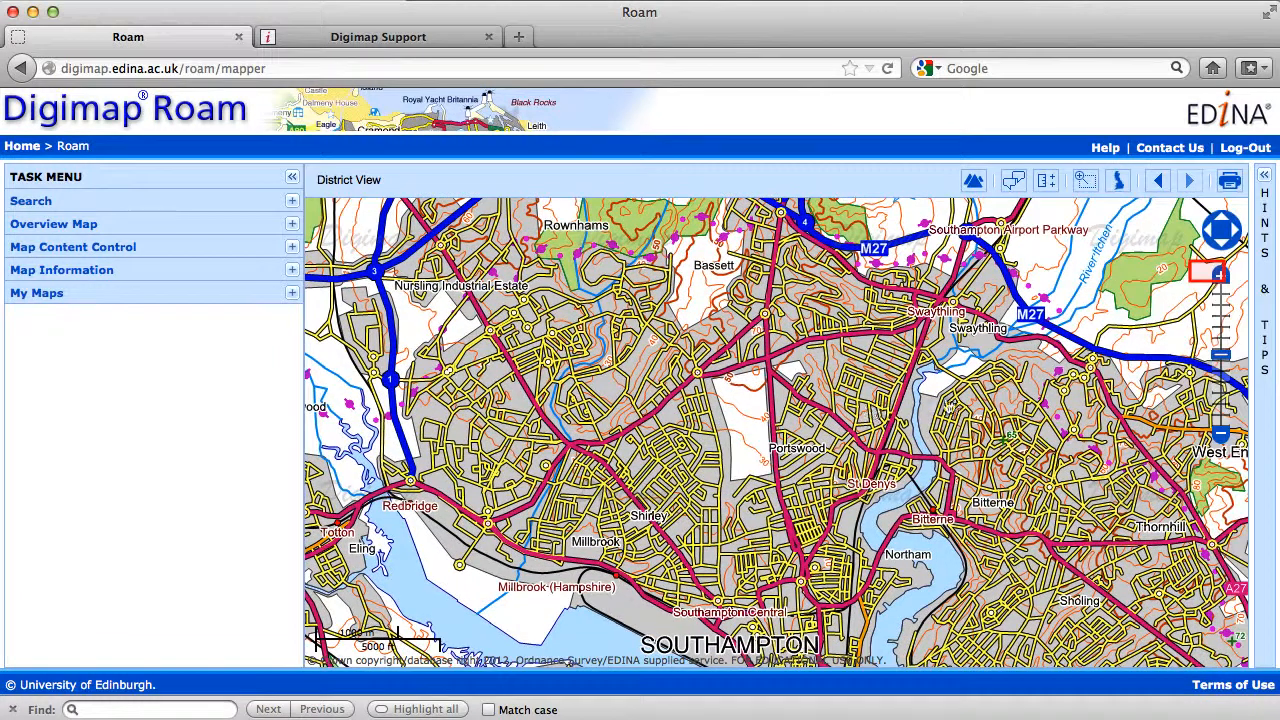
{"action": "left_click", "coordinate": [1210, 275]}
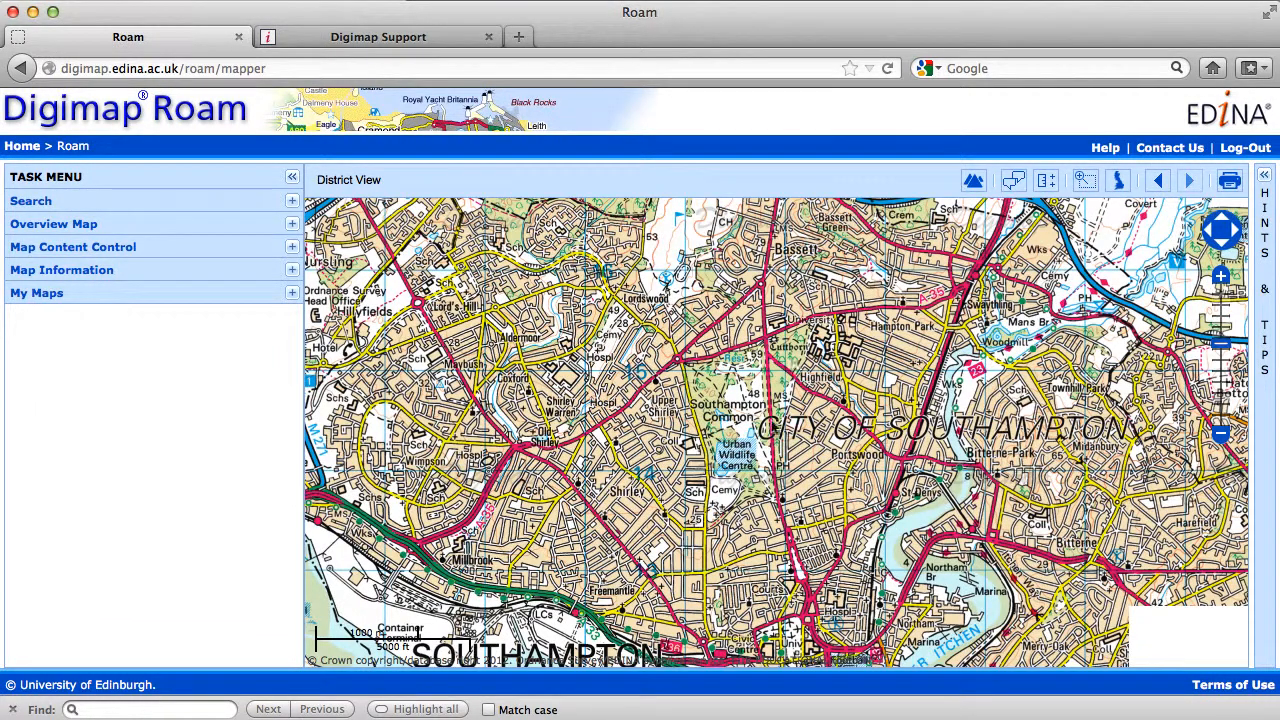
{"action": "left_click_drag", "start_coordinate": [835, 372], "coordinate": [777, 432]}
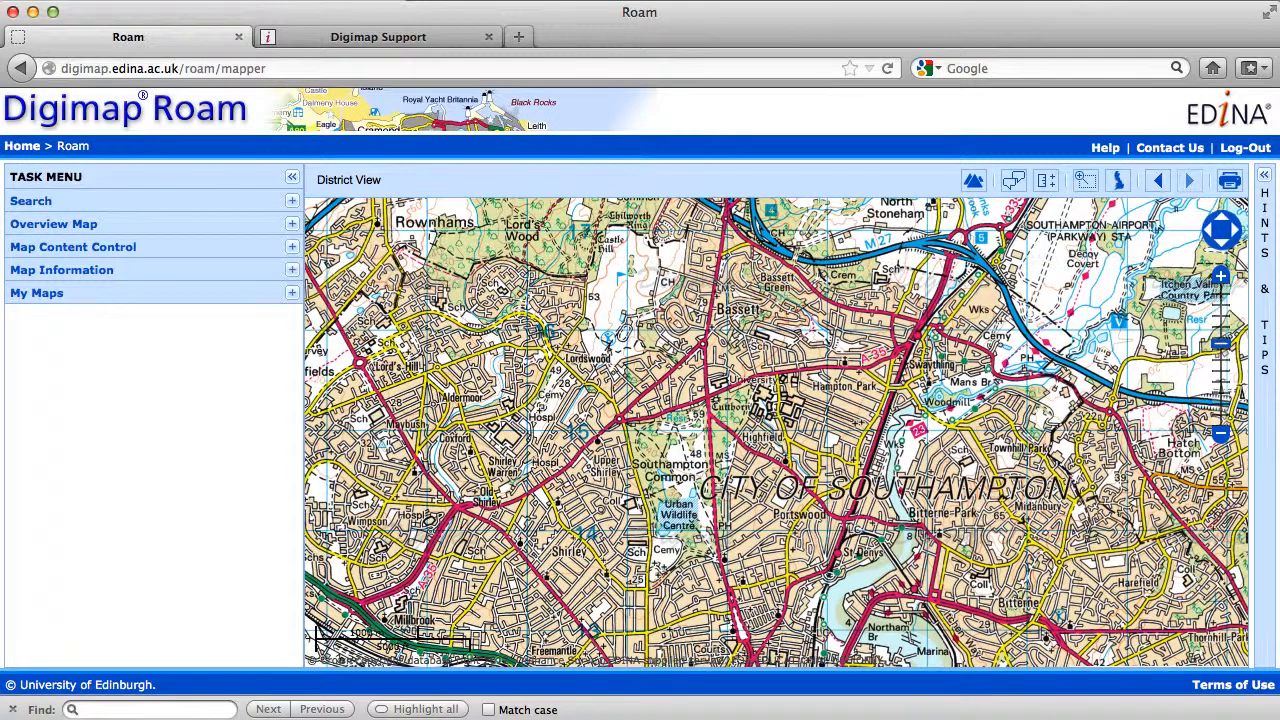
{"action": "left_click", "coordinate": [1211, 274]}
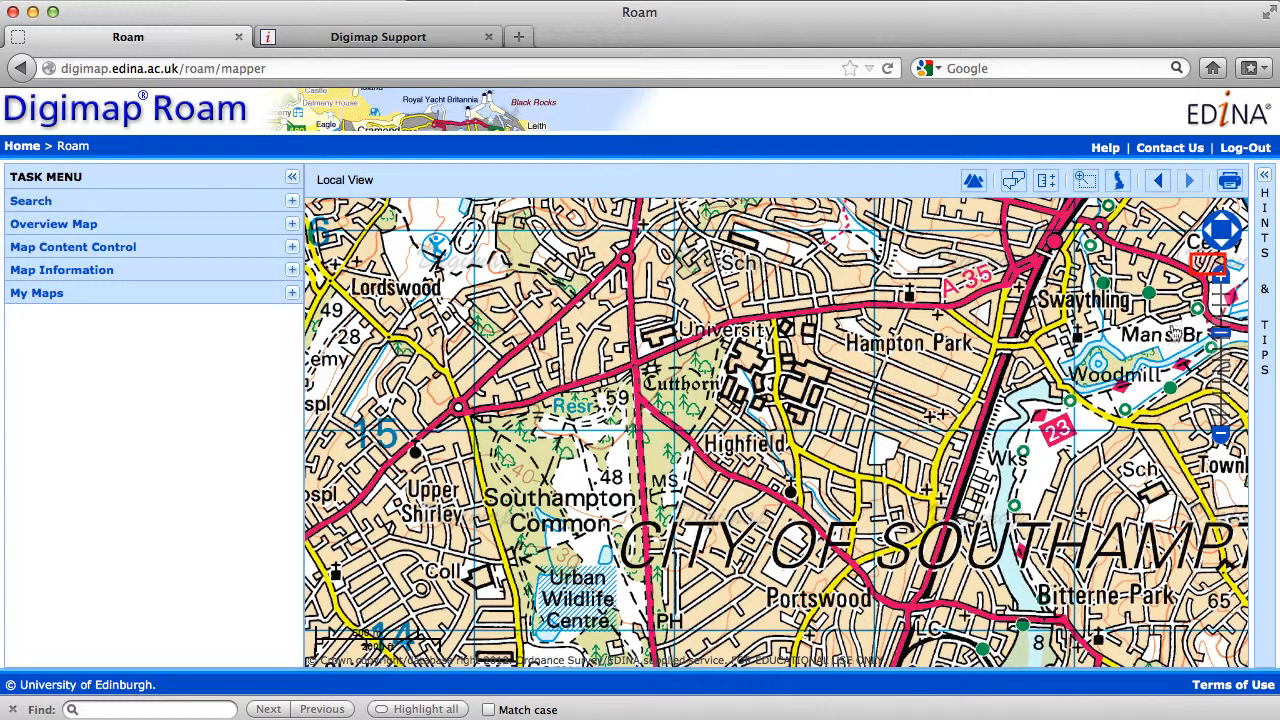
{"action": "left_click", "coordinate": [1211, 272]}
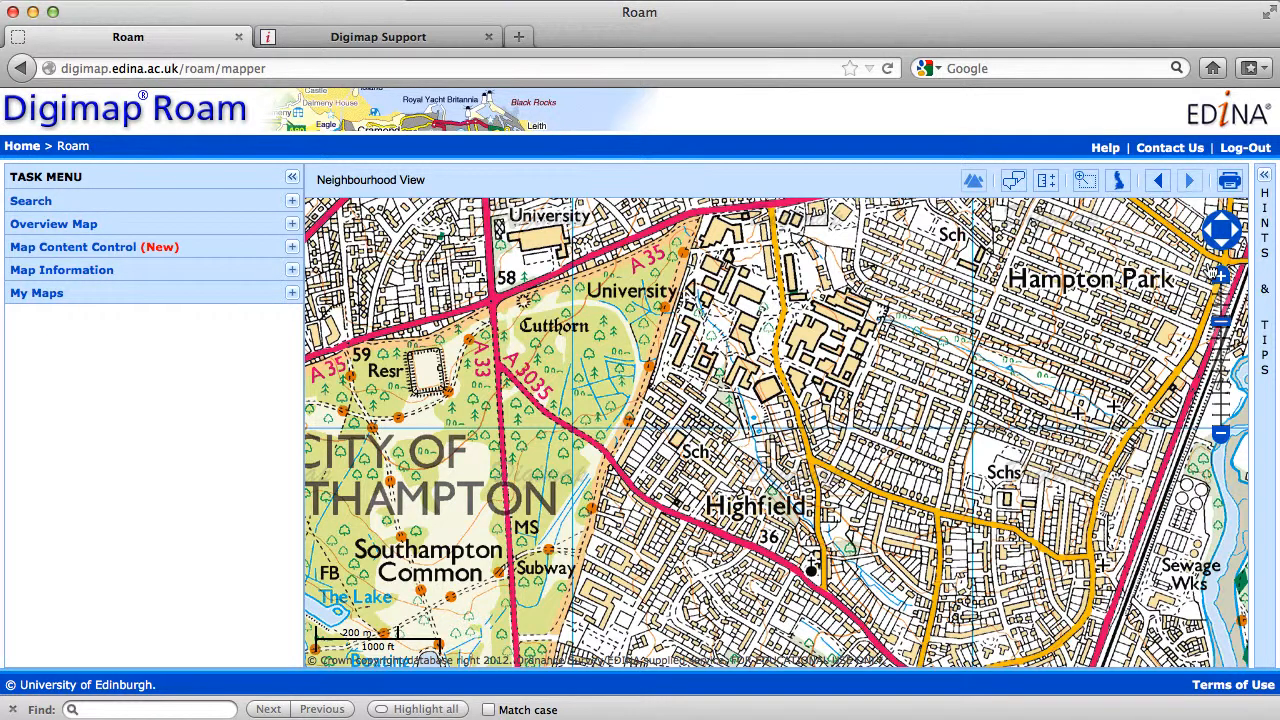
{"action": "left_click", "coordinate": [1212, 272]}
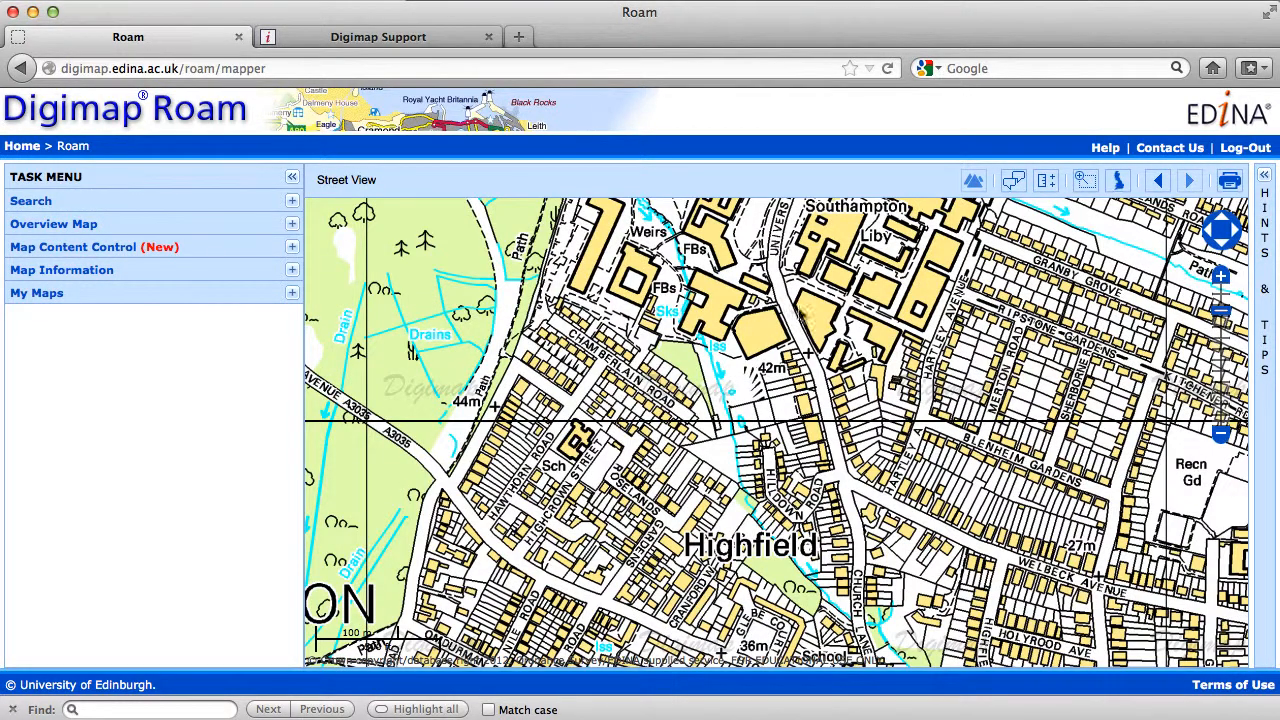
{"action": "left_click_drag", "start_coordinate": [724, 397], "coordinate": [697, 559]}
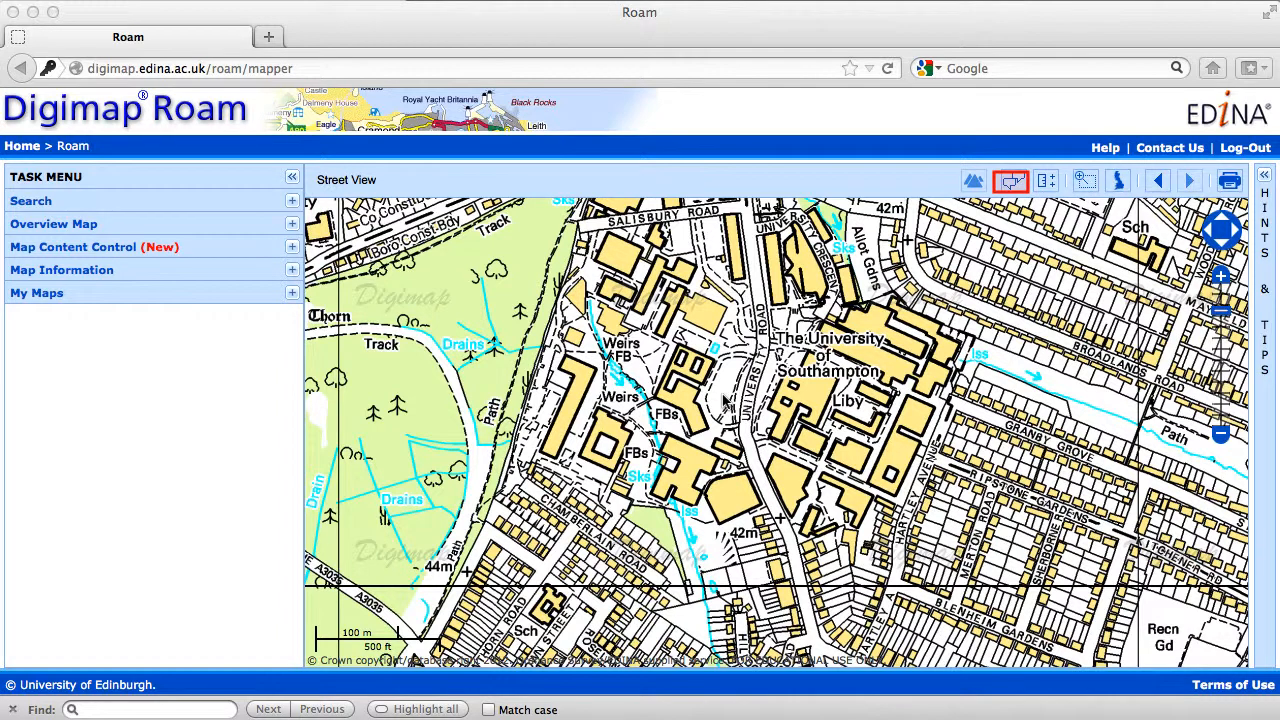
Open the annotation tools and place two red pin markers on campus, one on the building west of FBs and one beside the Weirs label.
{"action": "left_click", "coordinate": [1012, 178]}
{"action": "left_click", "coordinate": [1012, 180]}
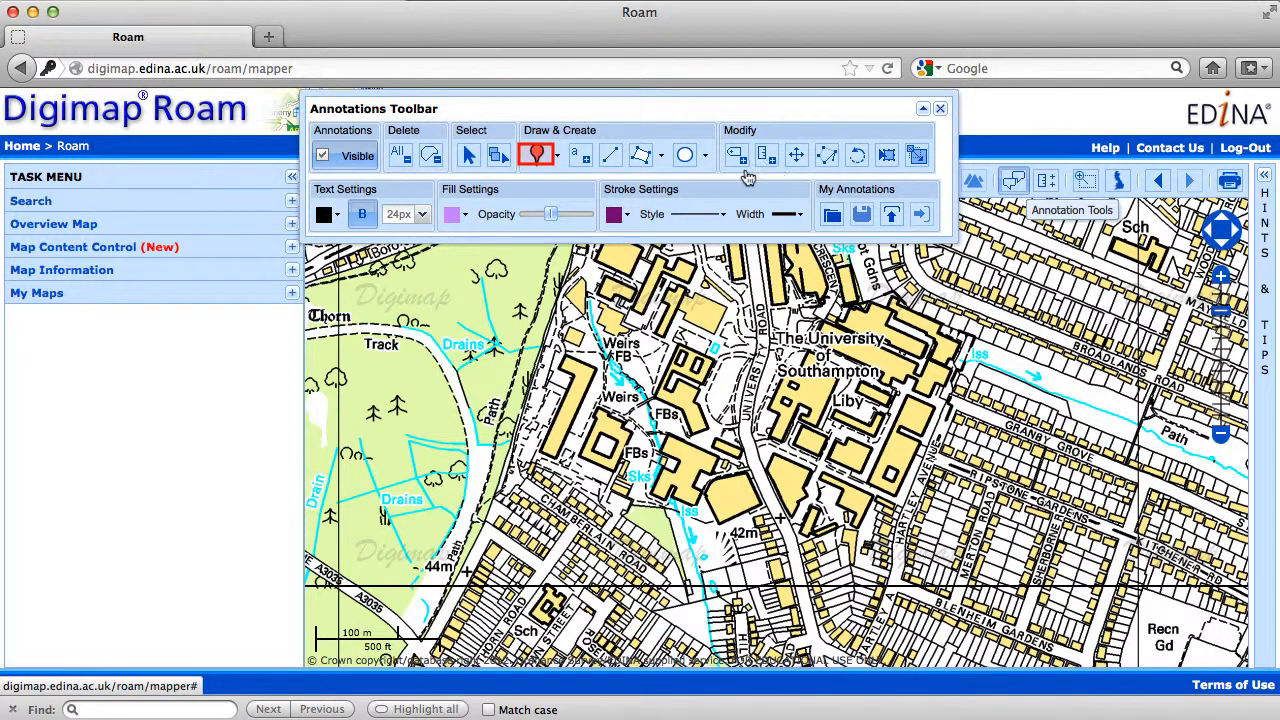
{"action": "left_click", "coordinate": [537, 155]}
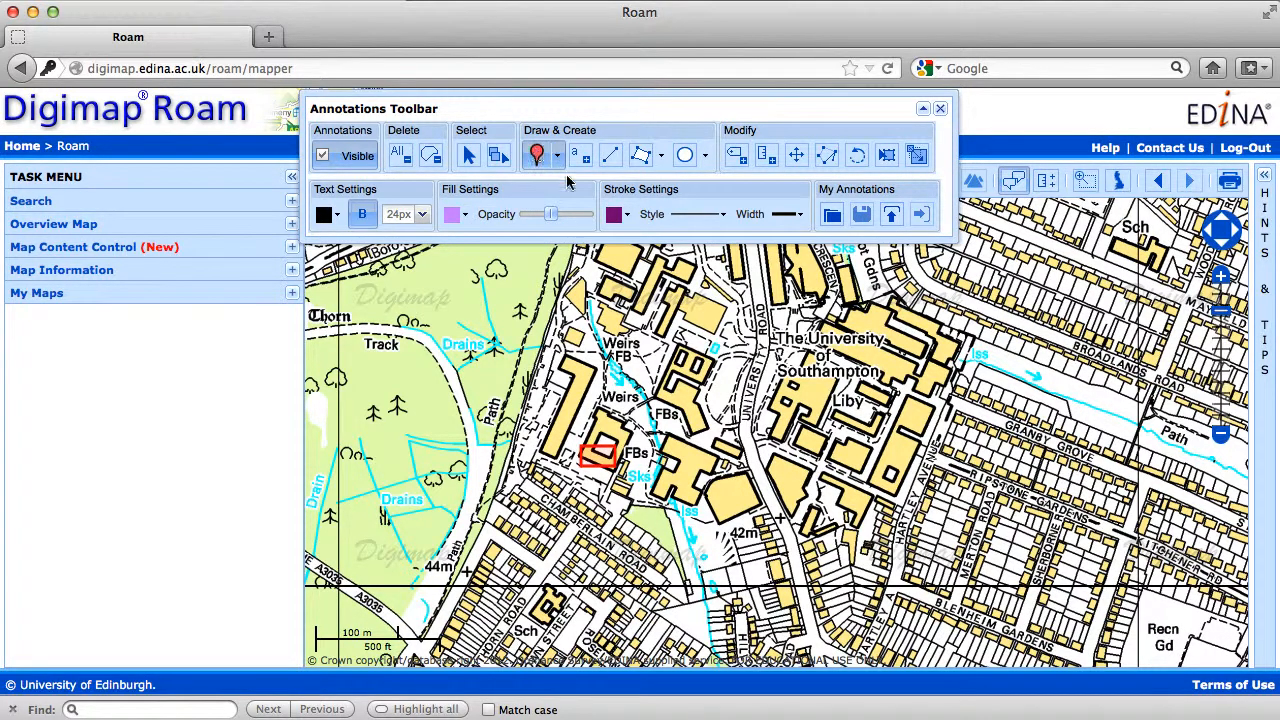
{"action": "left_click", "coordinate": [598, 457]}
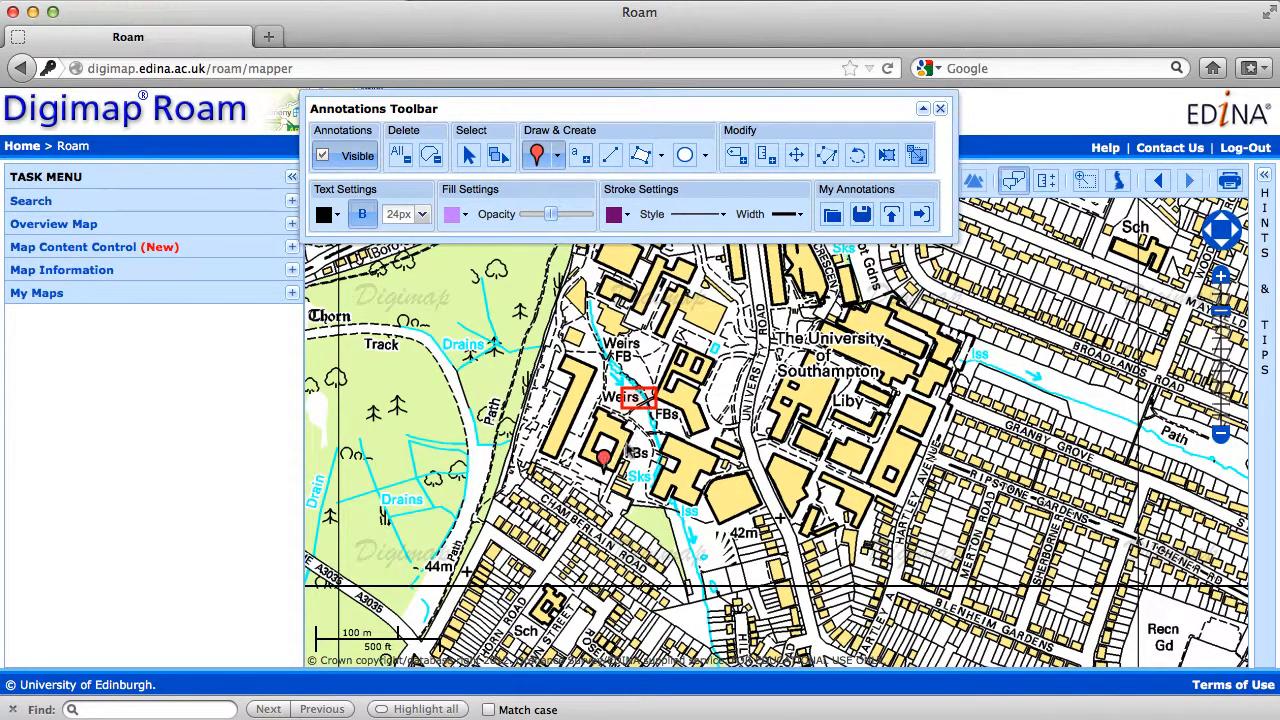
{"action": "left_click", "coordinate": [645, 402]}
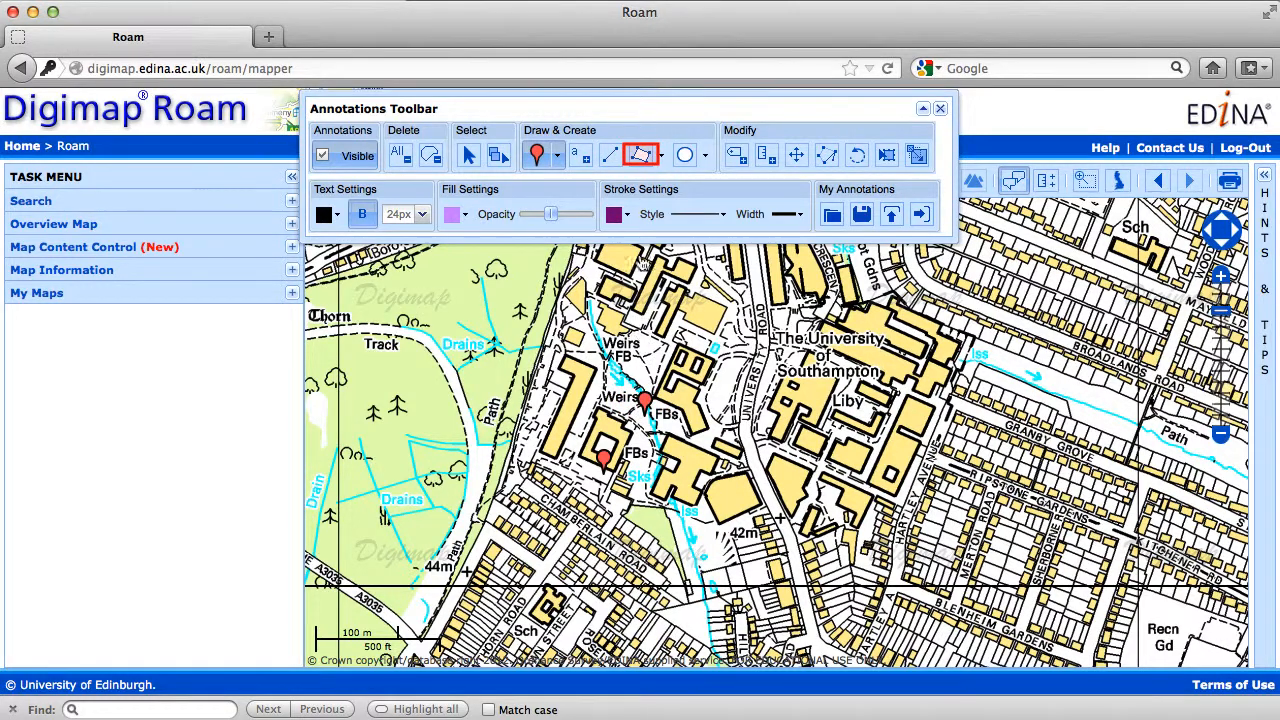
Draw a four-sided polygon annotation around the campus building just east of the Sks label.
{"action": "left_click", "coordinate": [641, 155]}
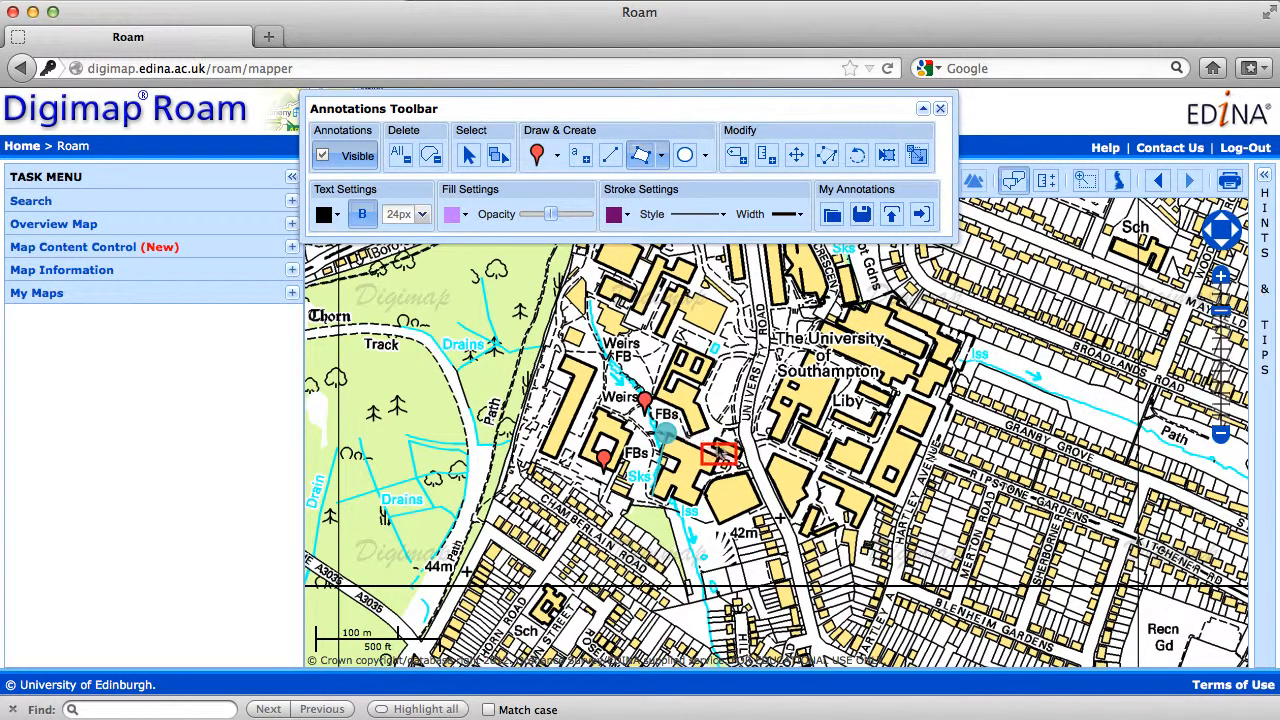
{"action": "left_click", "coordinate": [724, 458]}
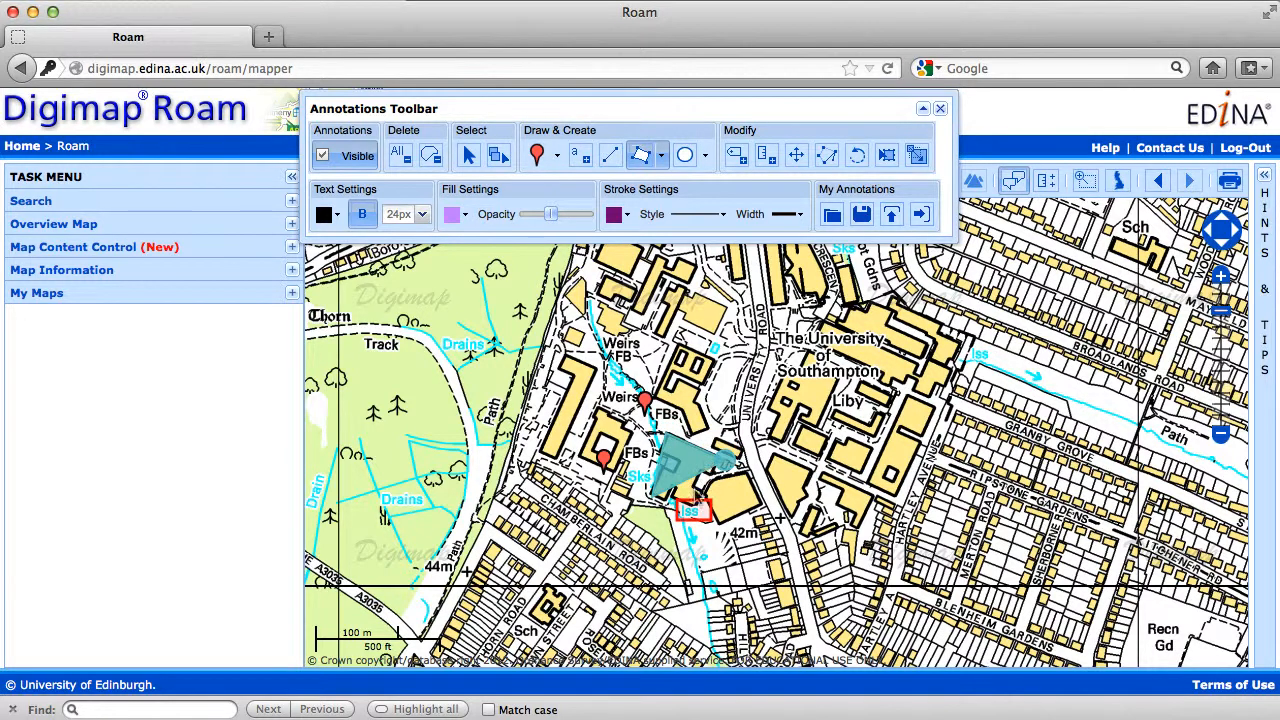
{"action": "double_click", "coordinate": [697, 512]}
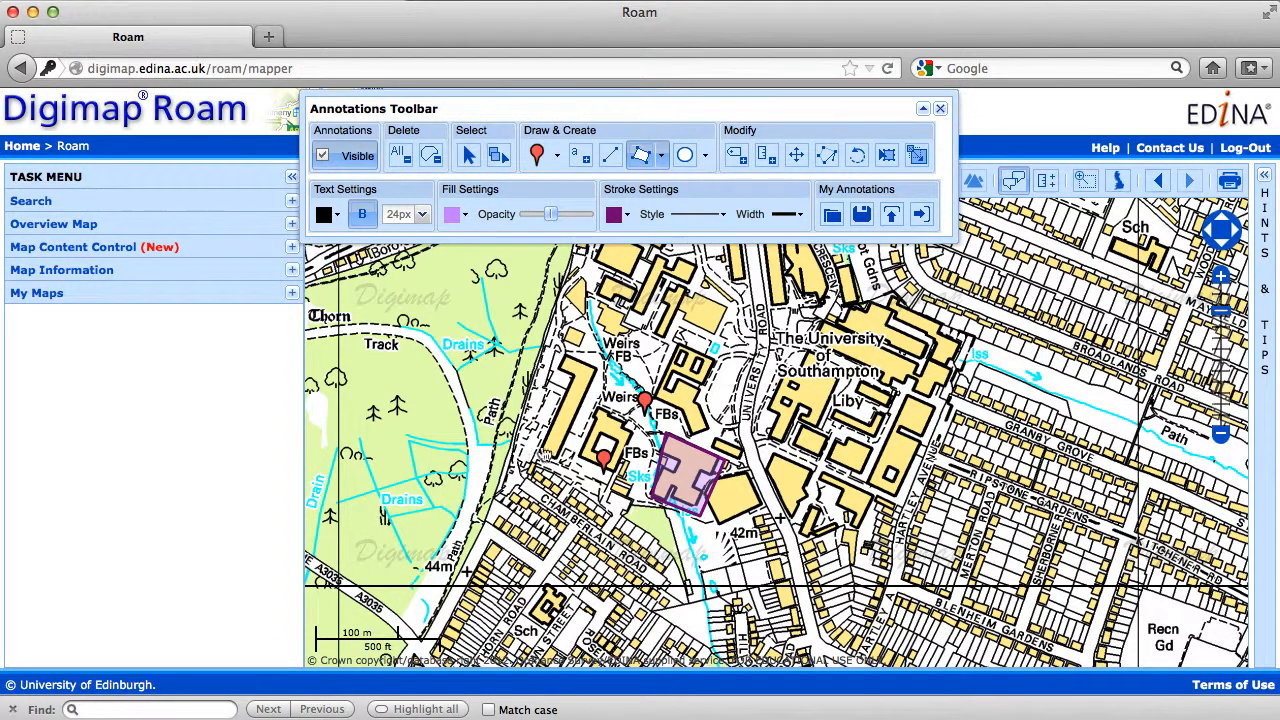
Change the stroke colour of the polygon around the campus building to orange and deselect it.
{"action": "left_click", "coordinate": [468, 157]}
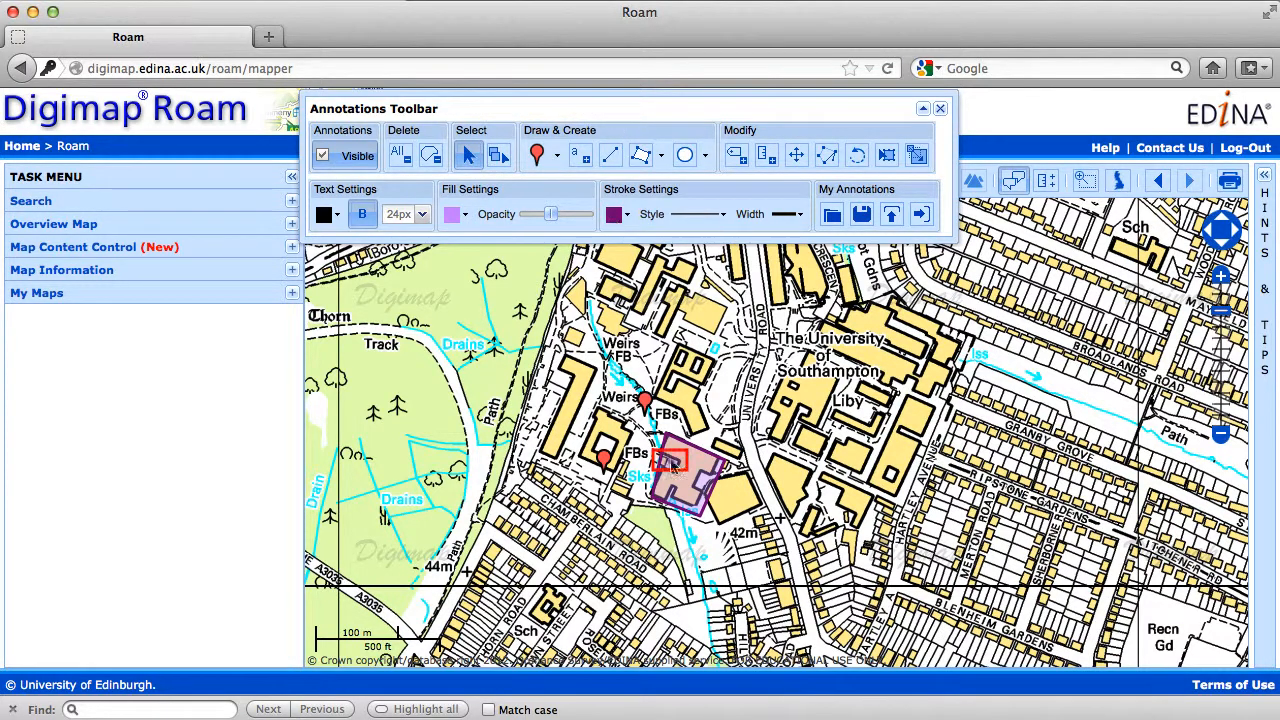
{"action": "left_click", "coordinate": [672, 463]}
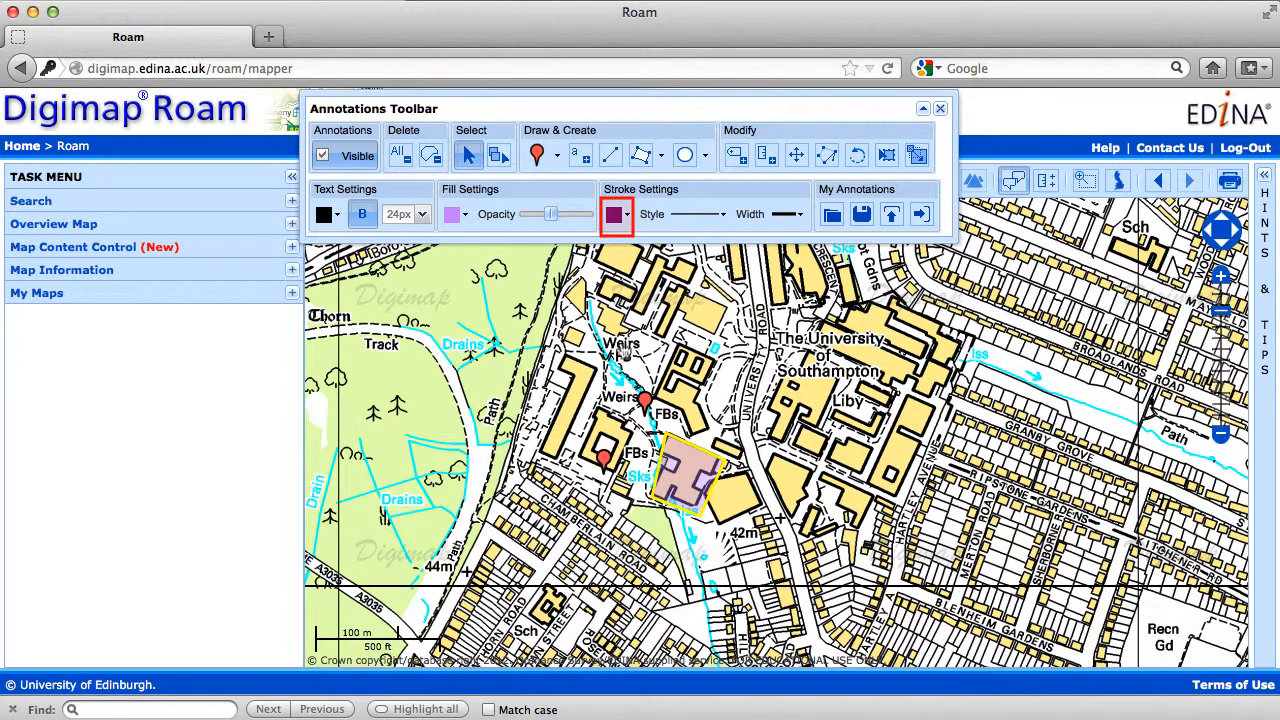
{"action": "left_click", "coordinate": [617, 219]}
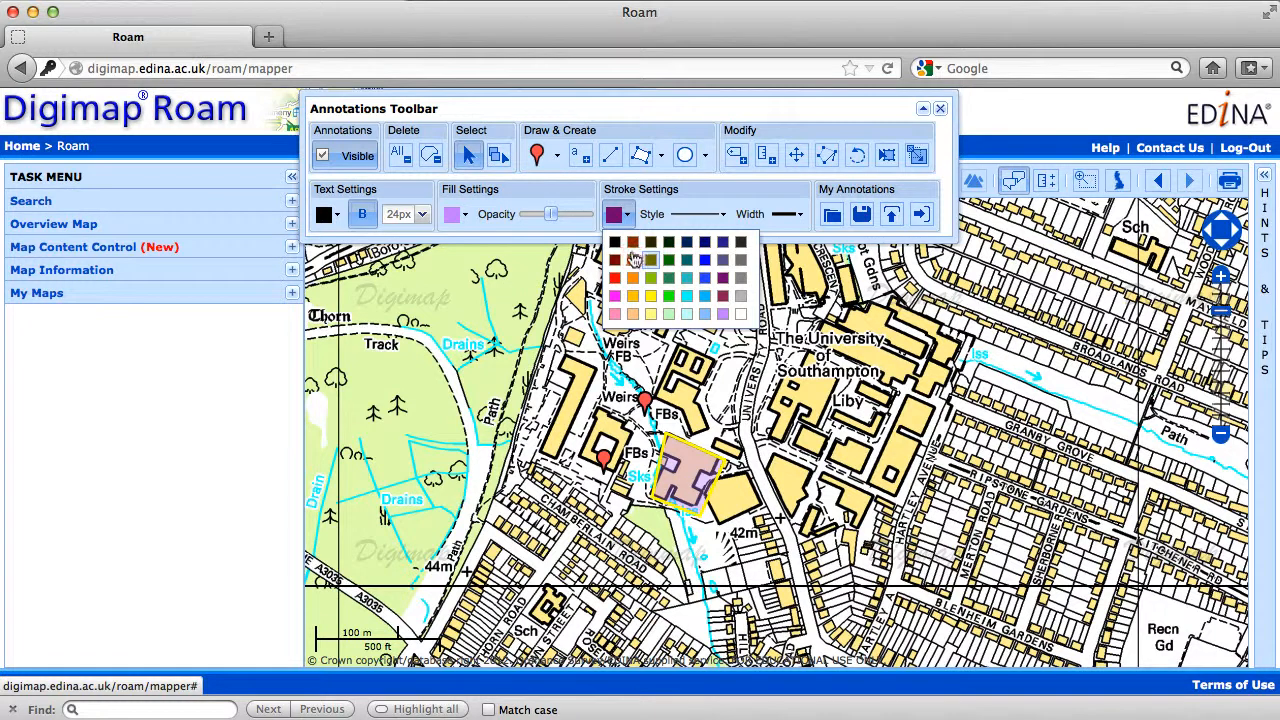
{"action": "left_click", "coordinate": [632, 278]}
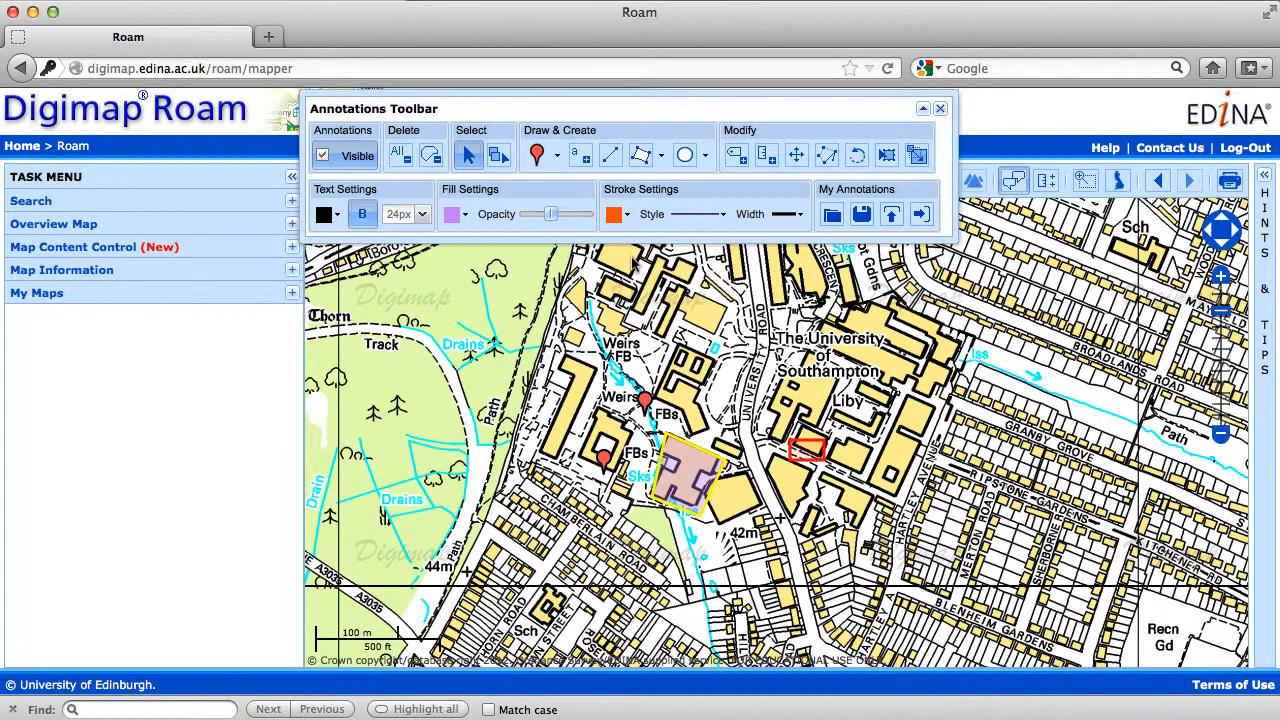
{"action": "left_click", "coordinate": [812, 451]}
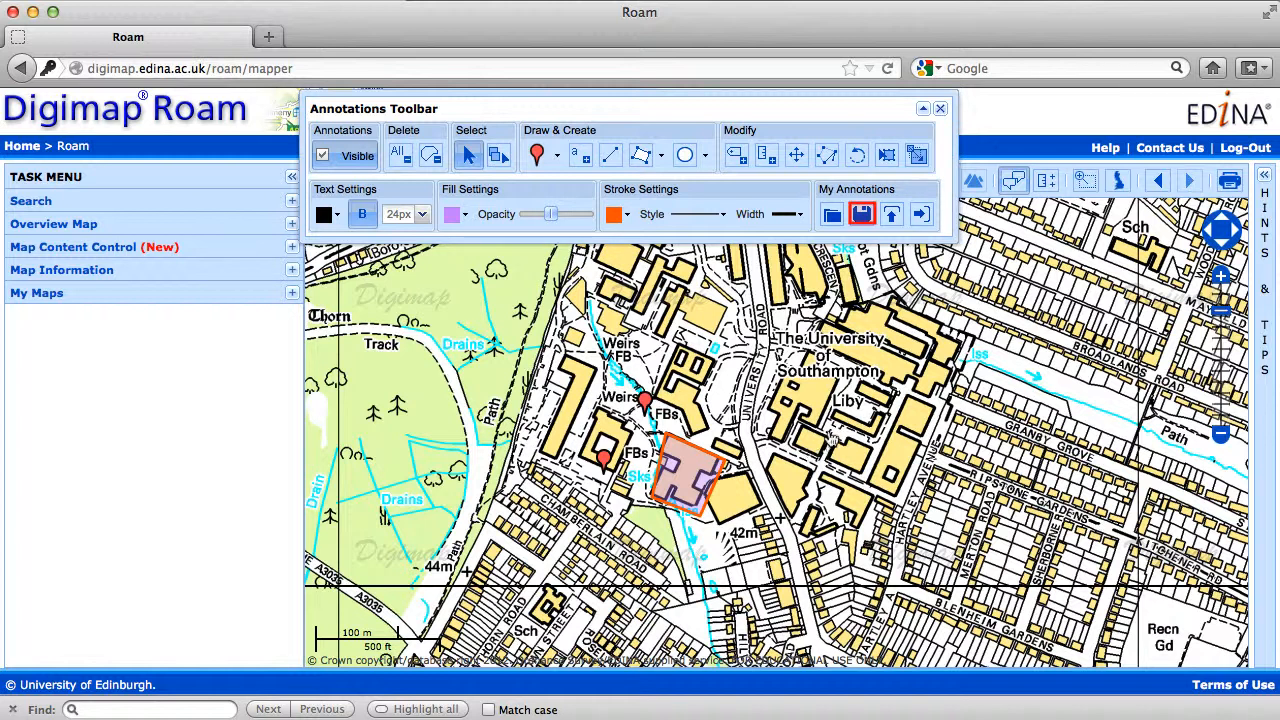
Save the annotations with the title "my map of campus".
{"action": "left_click", "coordinate": [860, 216]}
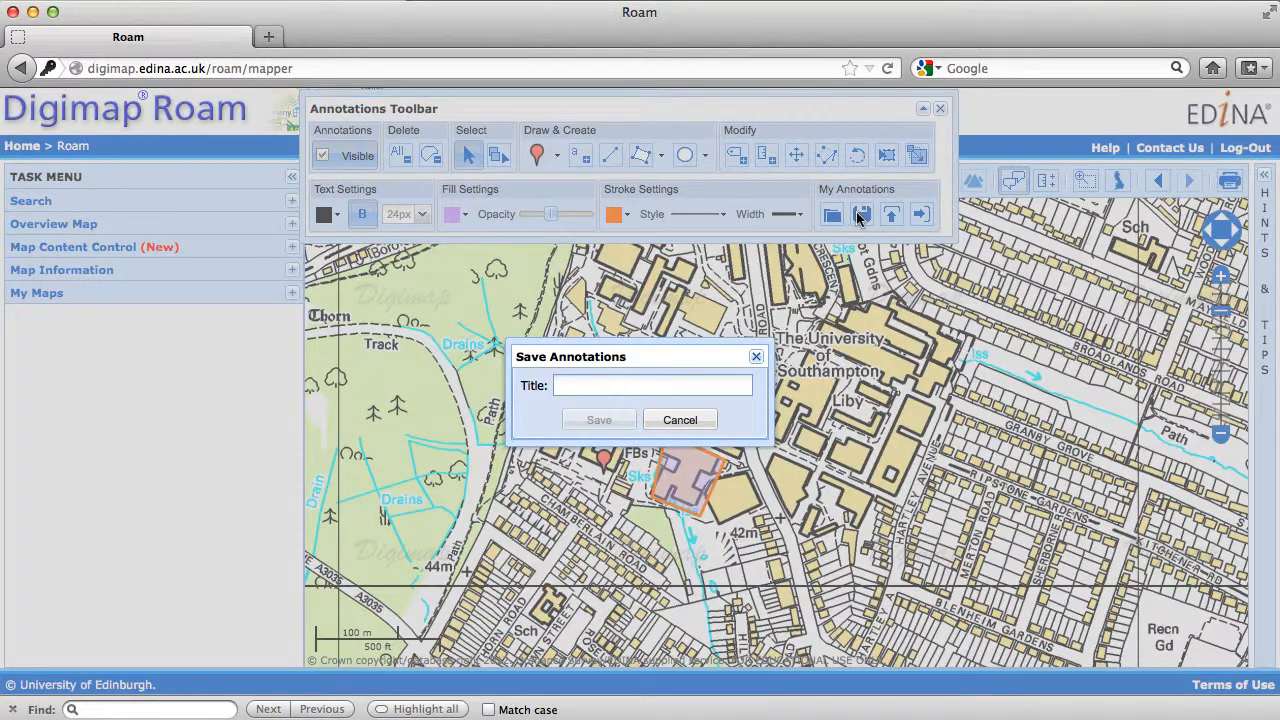
{"action": "type", "text": "my map of campus"}
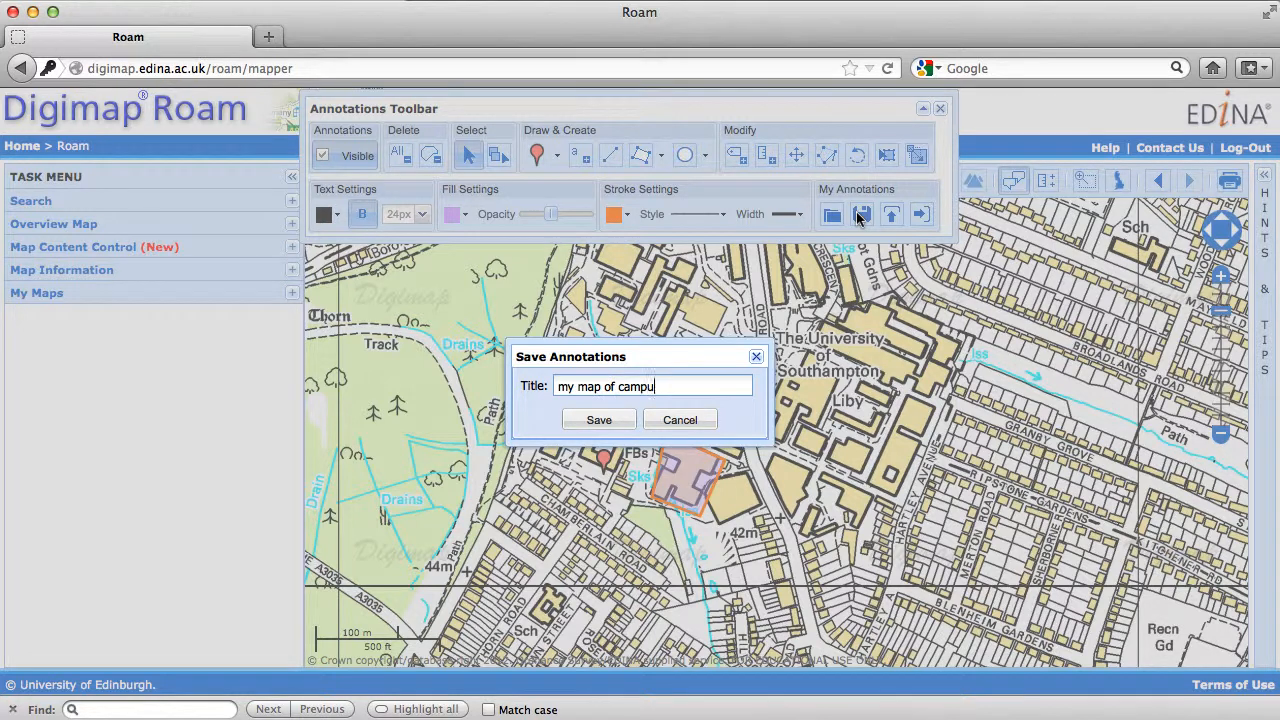
{"action": "left_click", "coordinate": [600, 419]}
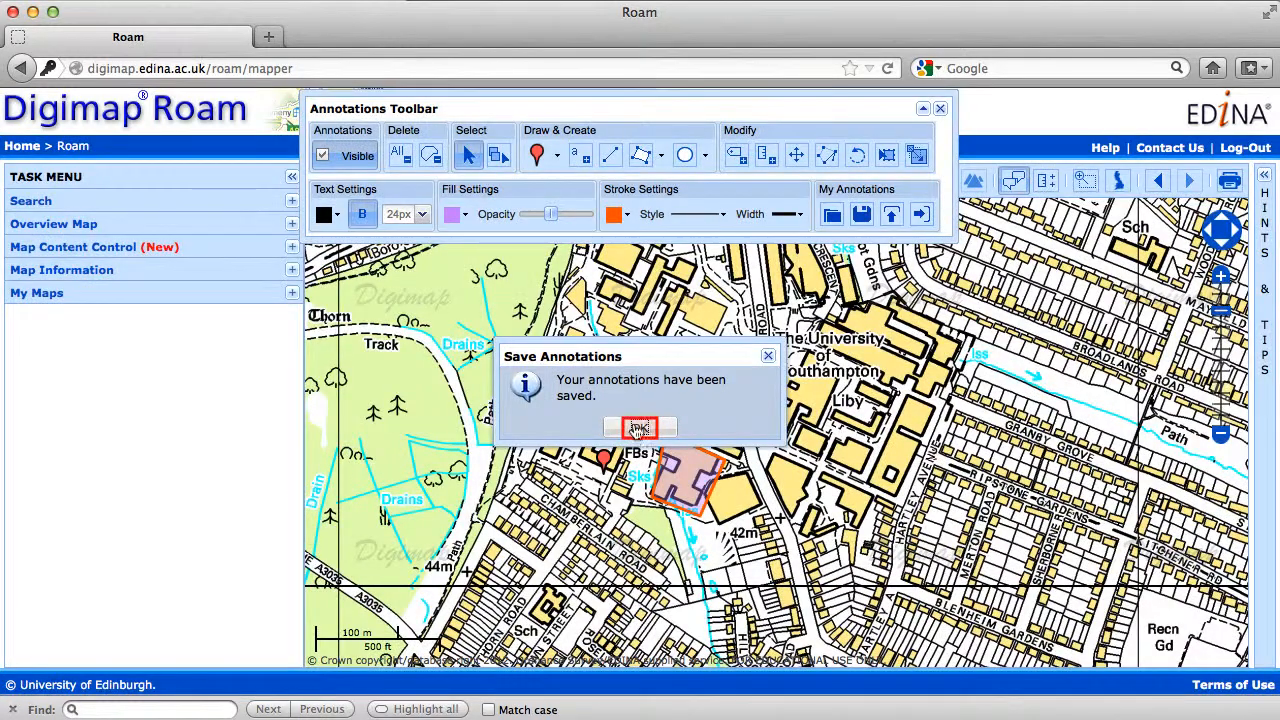
{"action": "left_click", "coordinate": [637, 428]}
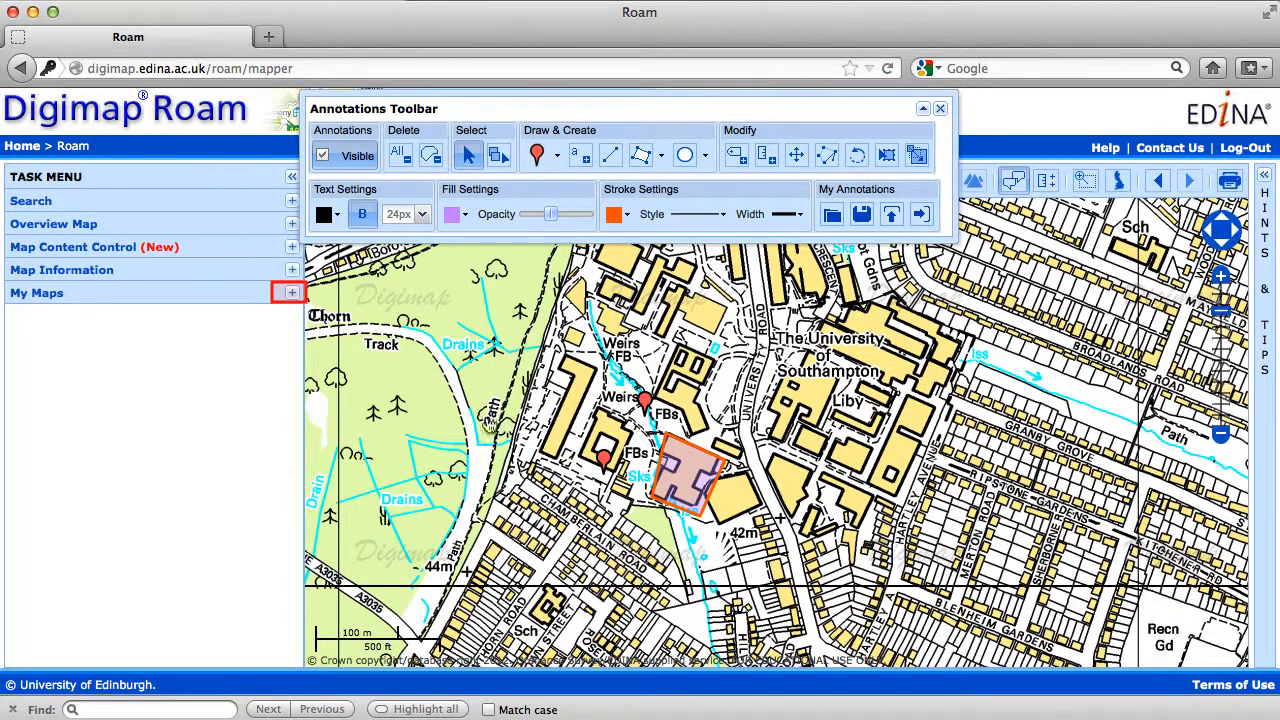
Save the current map location to My Maps with the title "my map".
{"action": "left_click", "coordinate": [292, 296]}
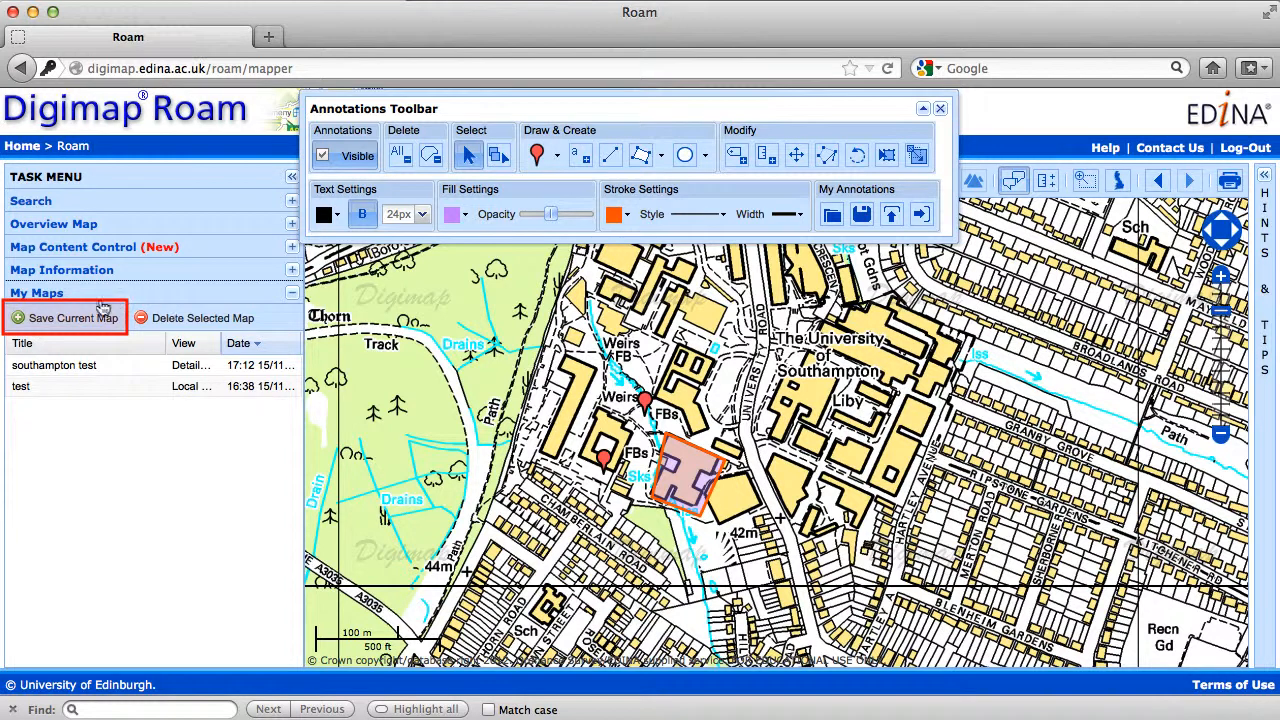
{"action": "left_click", "coordinate": [78, 318]}
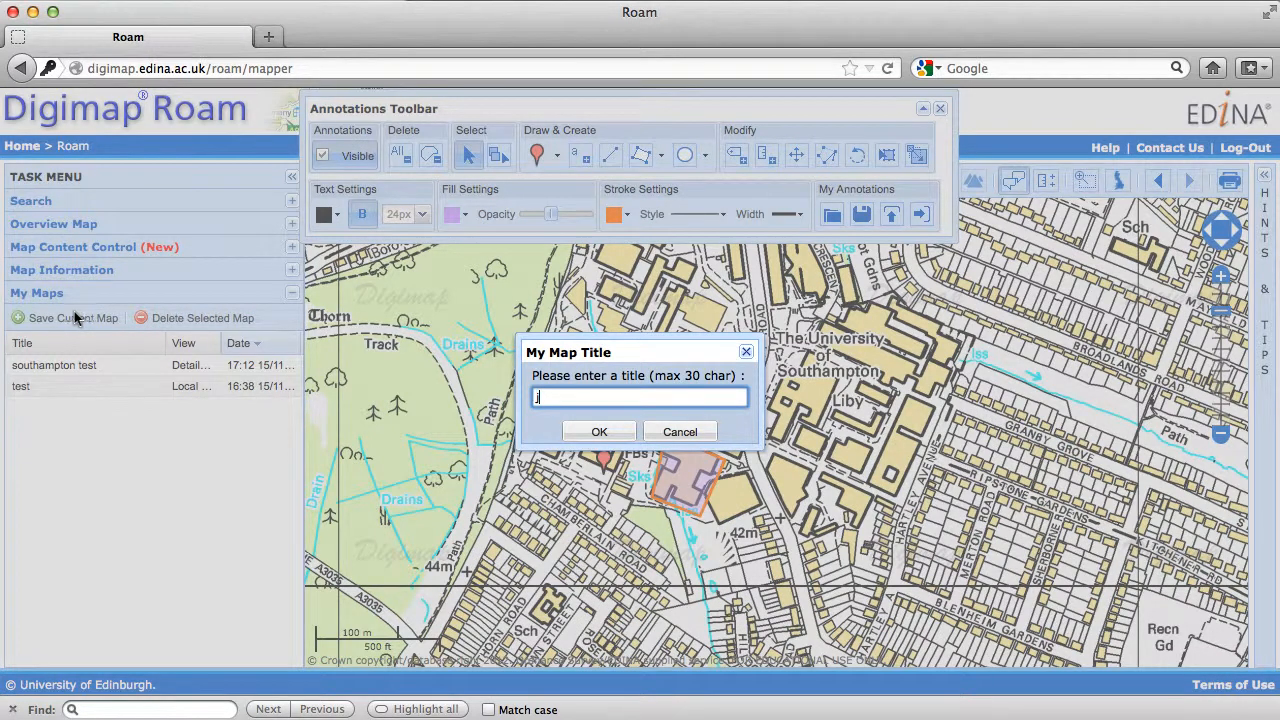
{"action": "type", "text": "my map"}
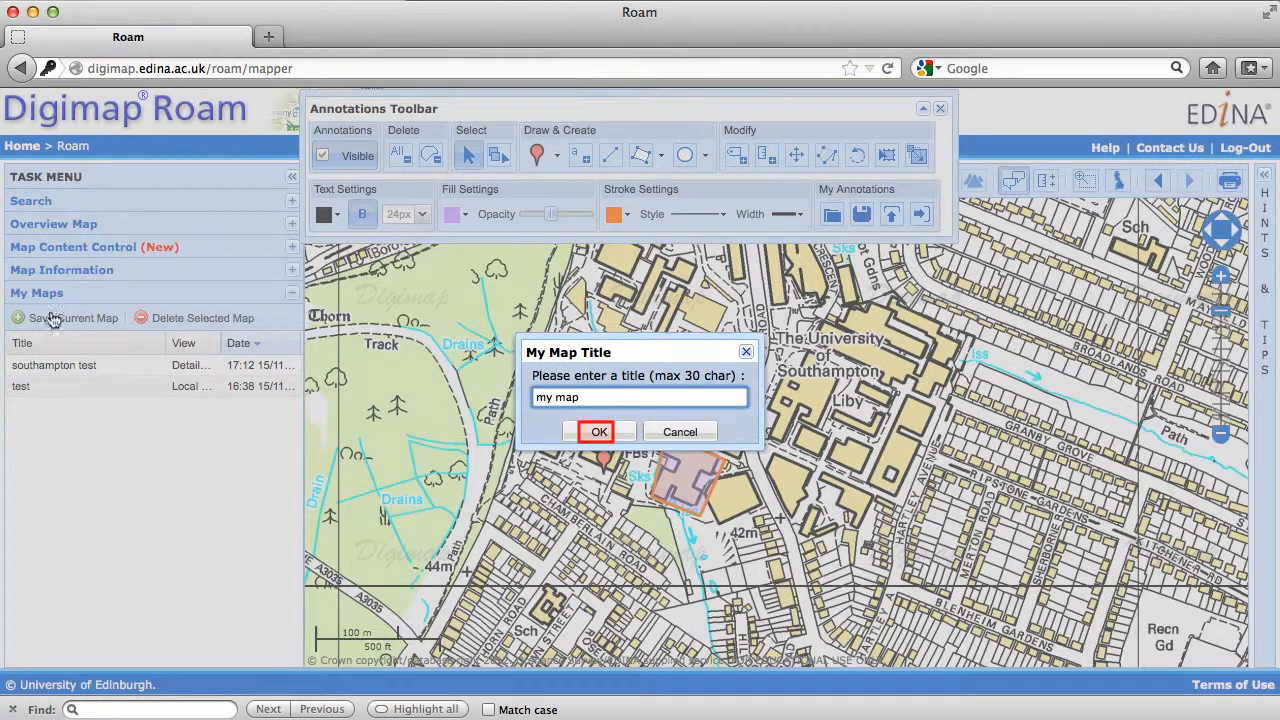
{"action": "left_click", "coordinate": [600, 434]}
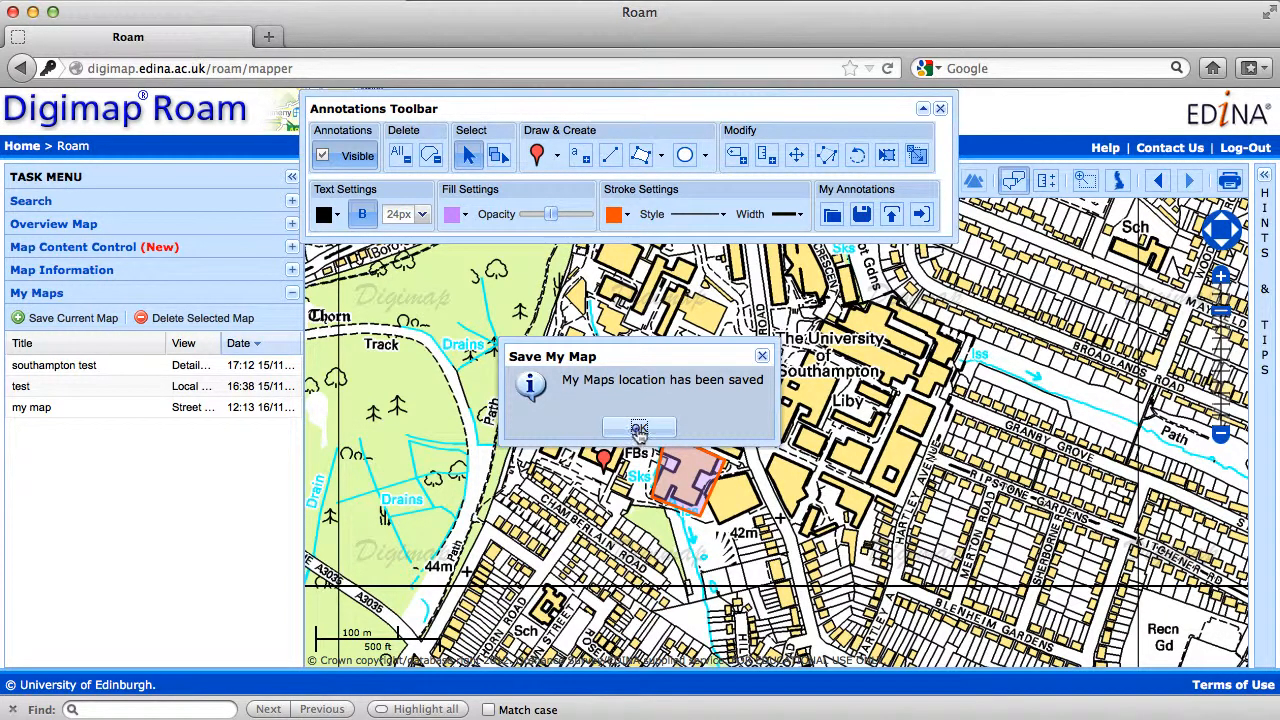
{"action": "left_click", "coordinate": [639, 429]}
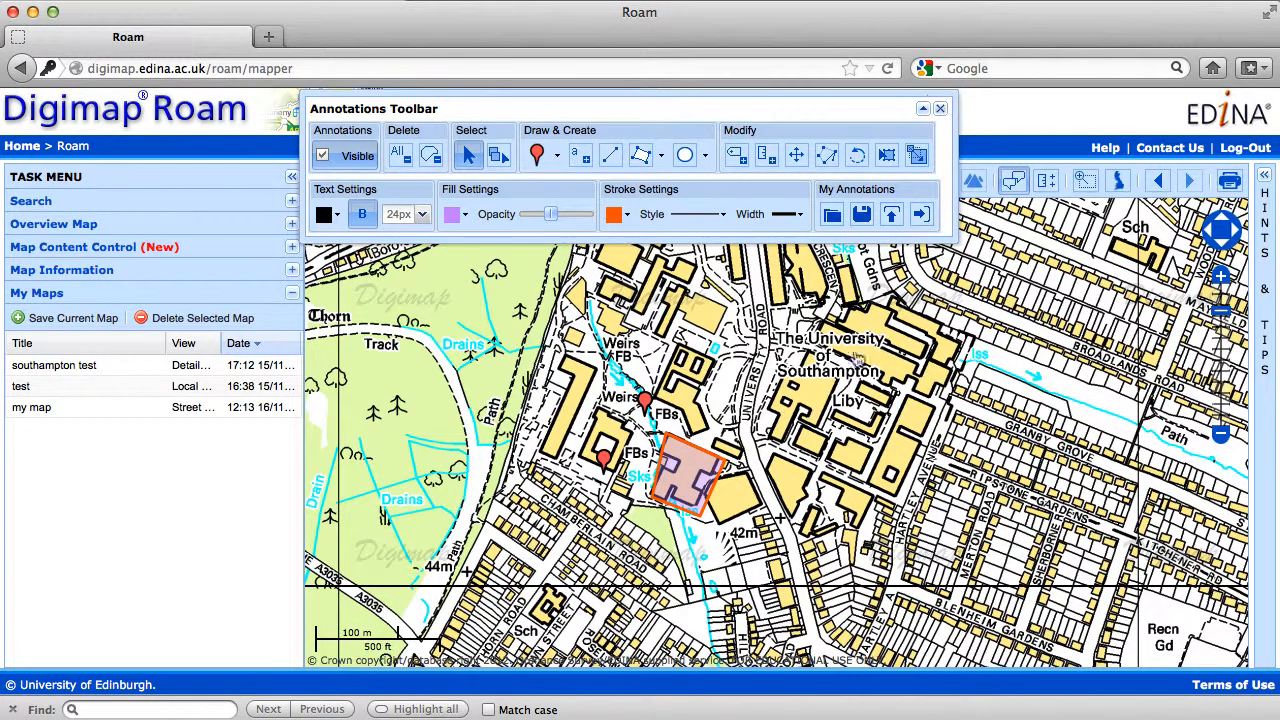
Close the annotation tools, examine the print layout of the annotated campus map and return to the map.
{"action": "left_click", "coordinate": [939, 108]}
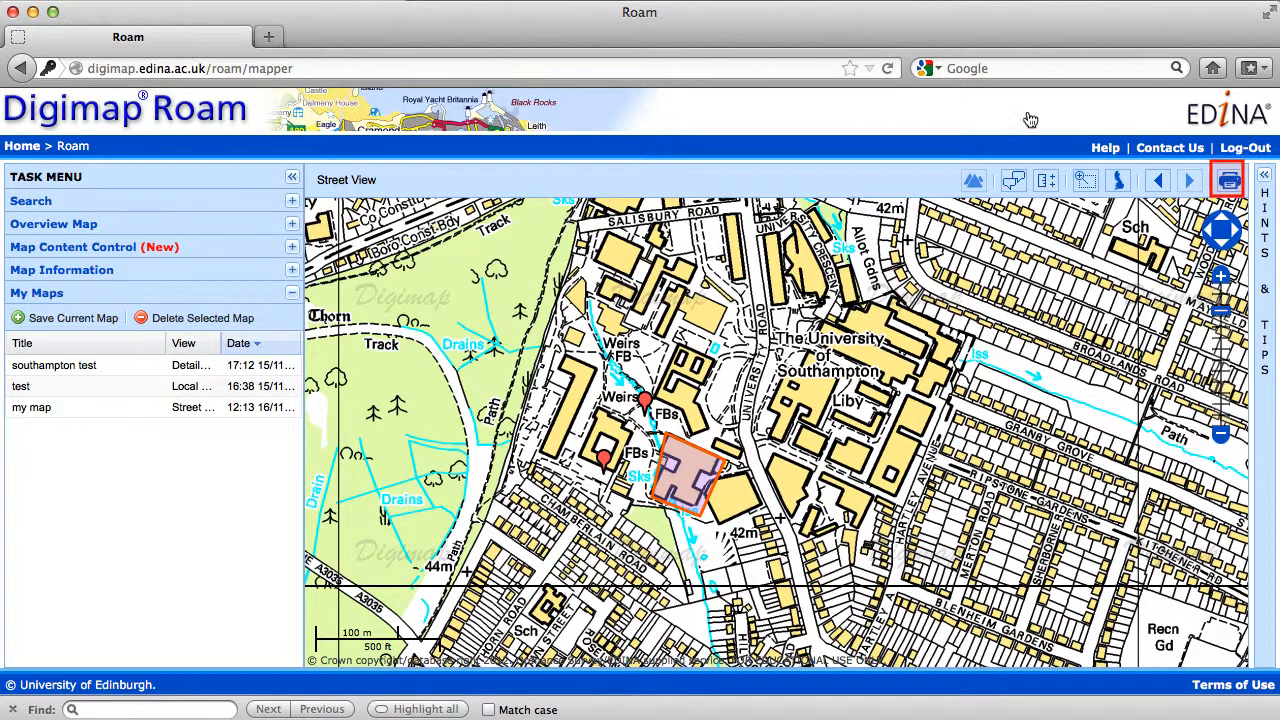
{"action": "left_click", "coordinate": [1230, 183]}
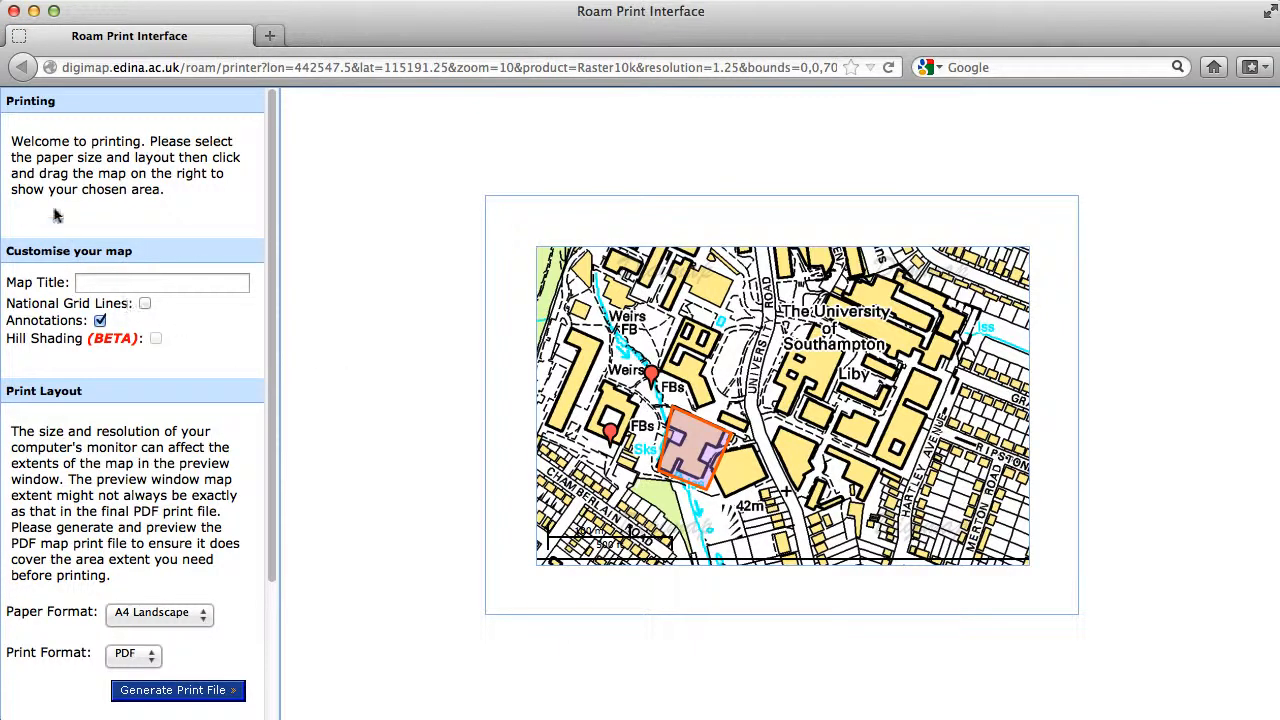
{"action": "left_click", "coordinate": [14, 11]}
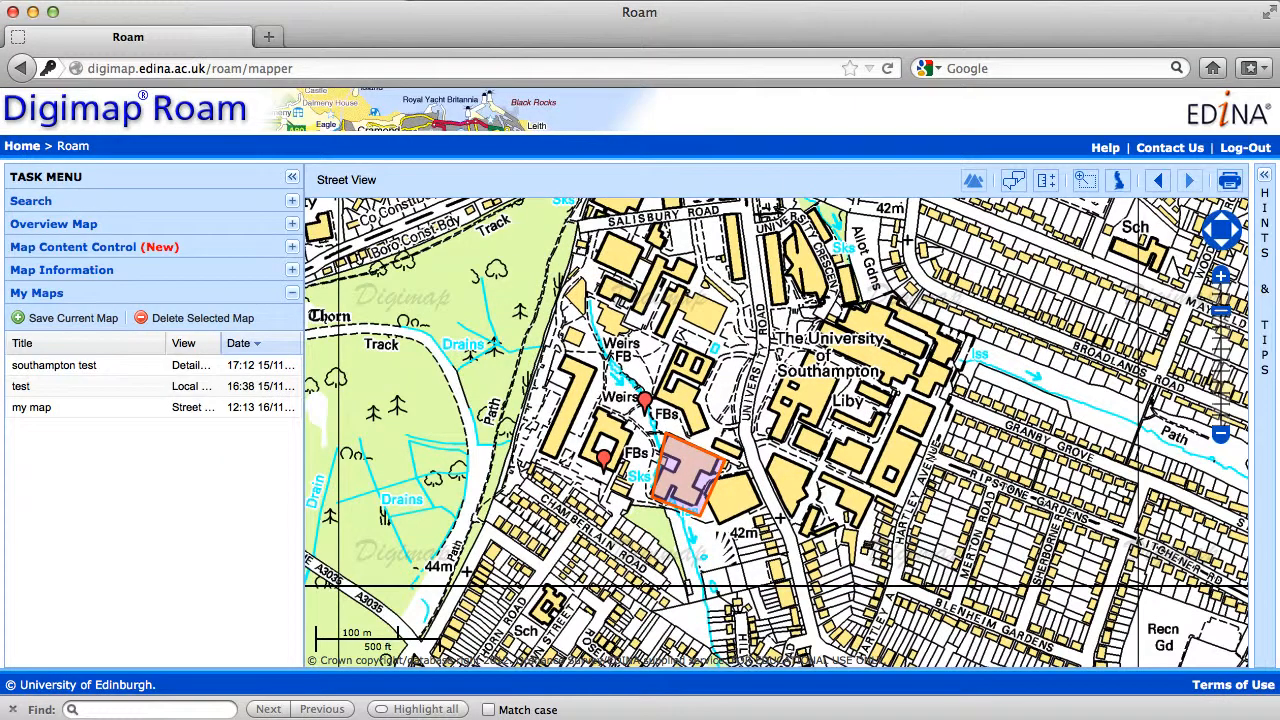